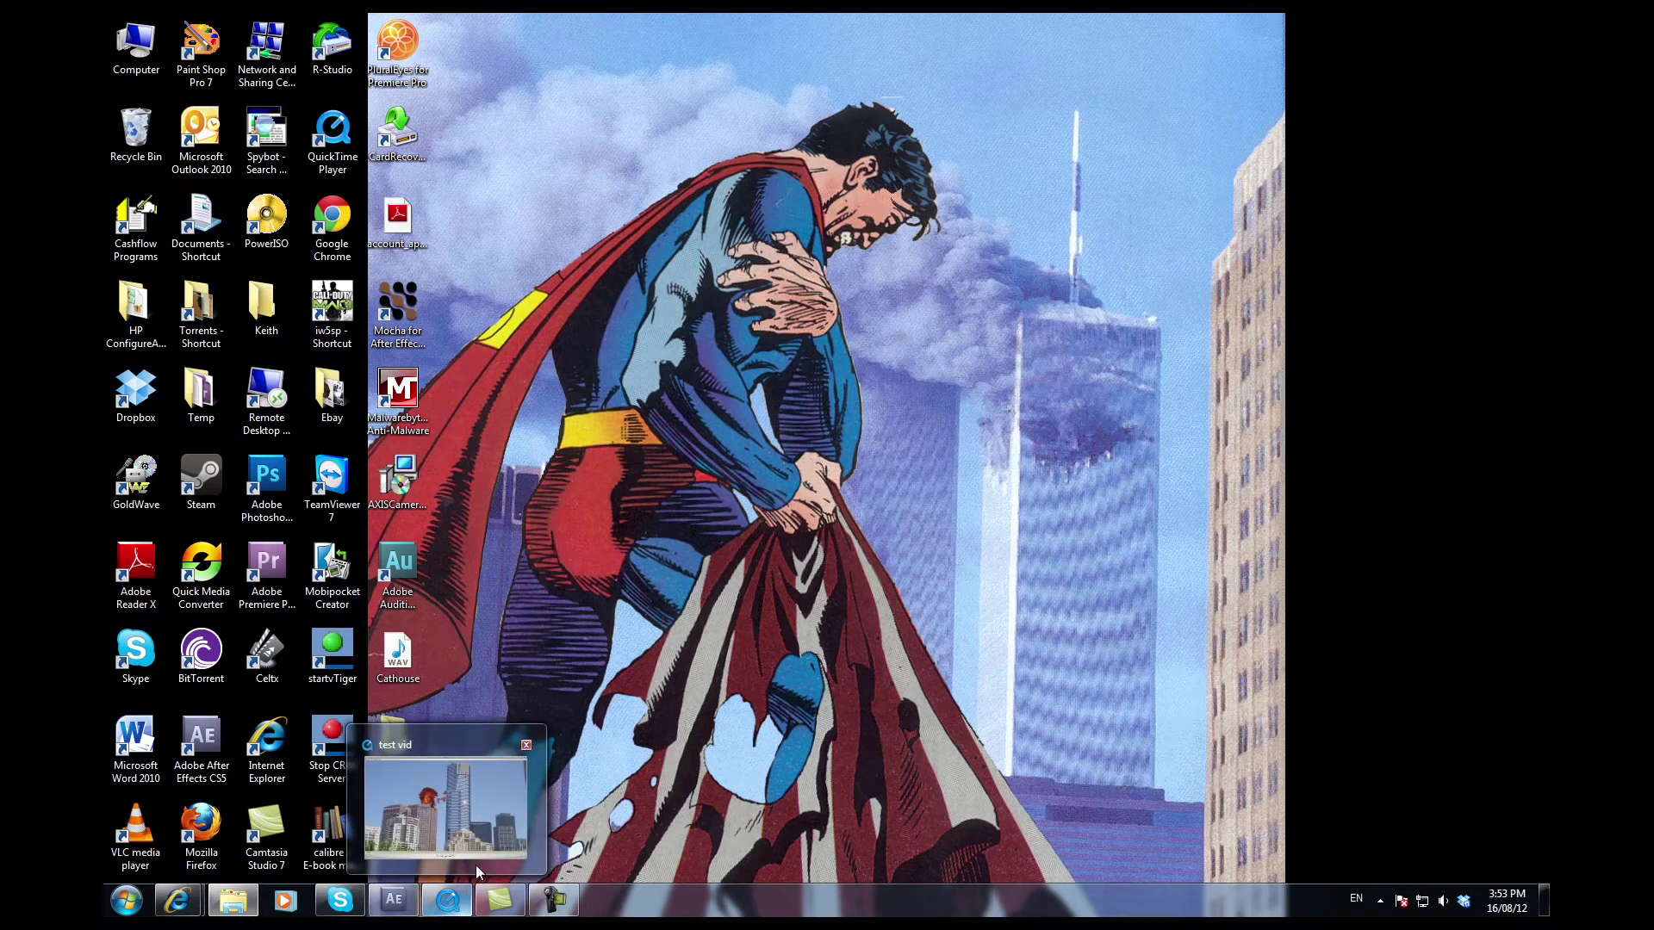
- Play the test vid clip from the start in its player, then close the player
click(454, 903)
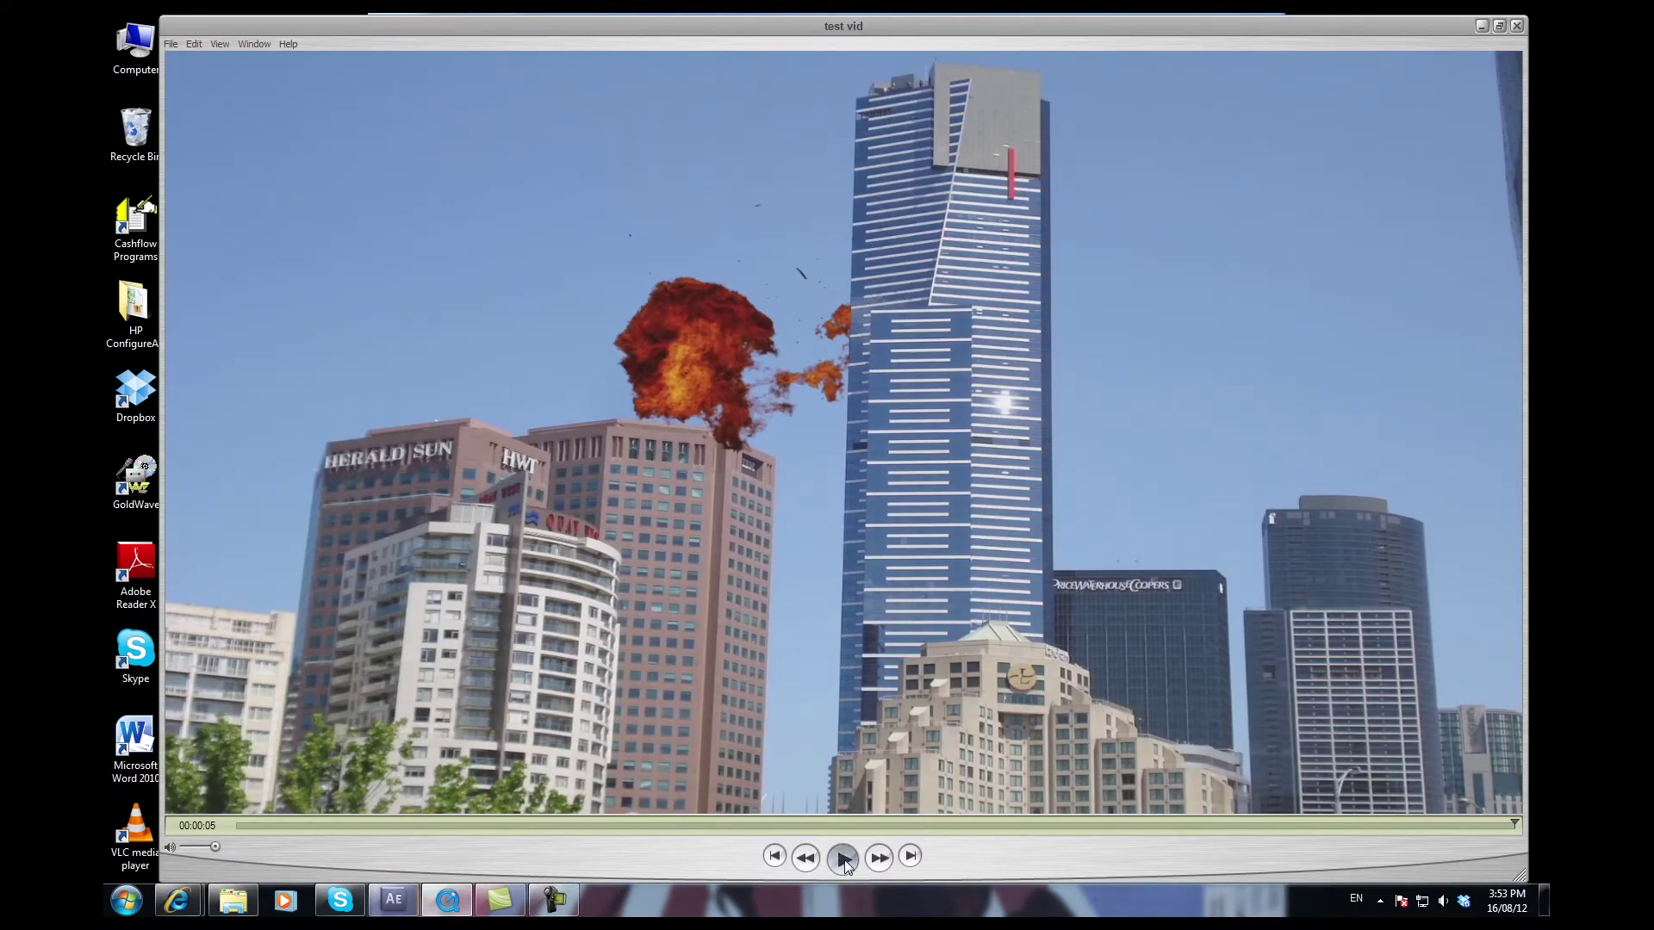
click(844, 860)
click(1481, 25)
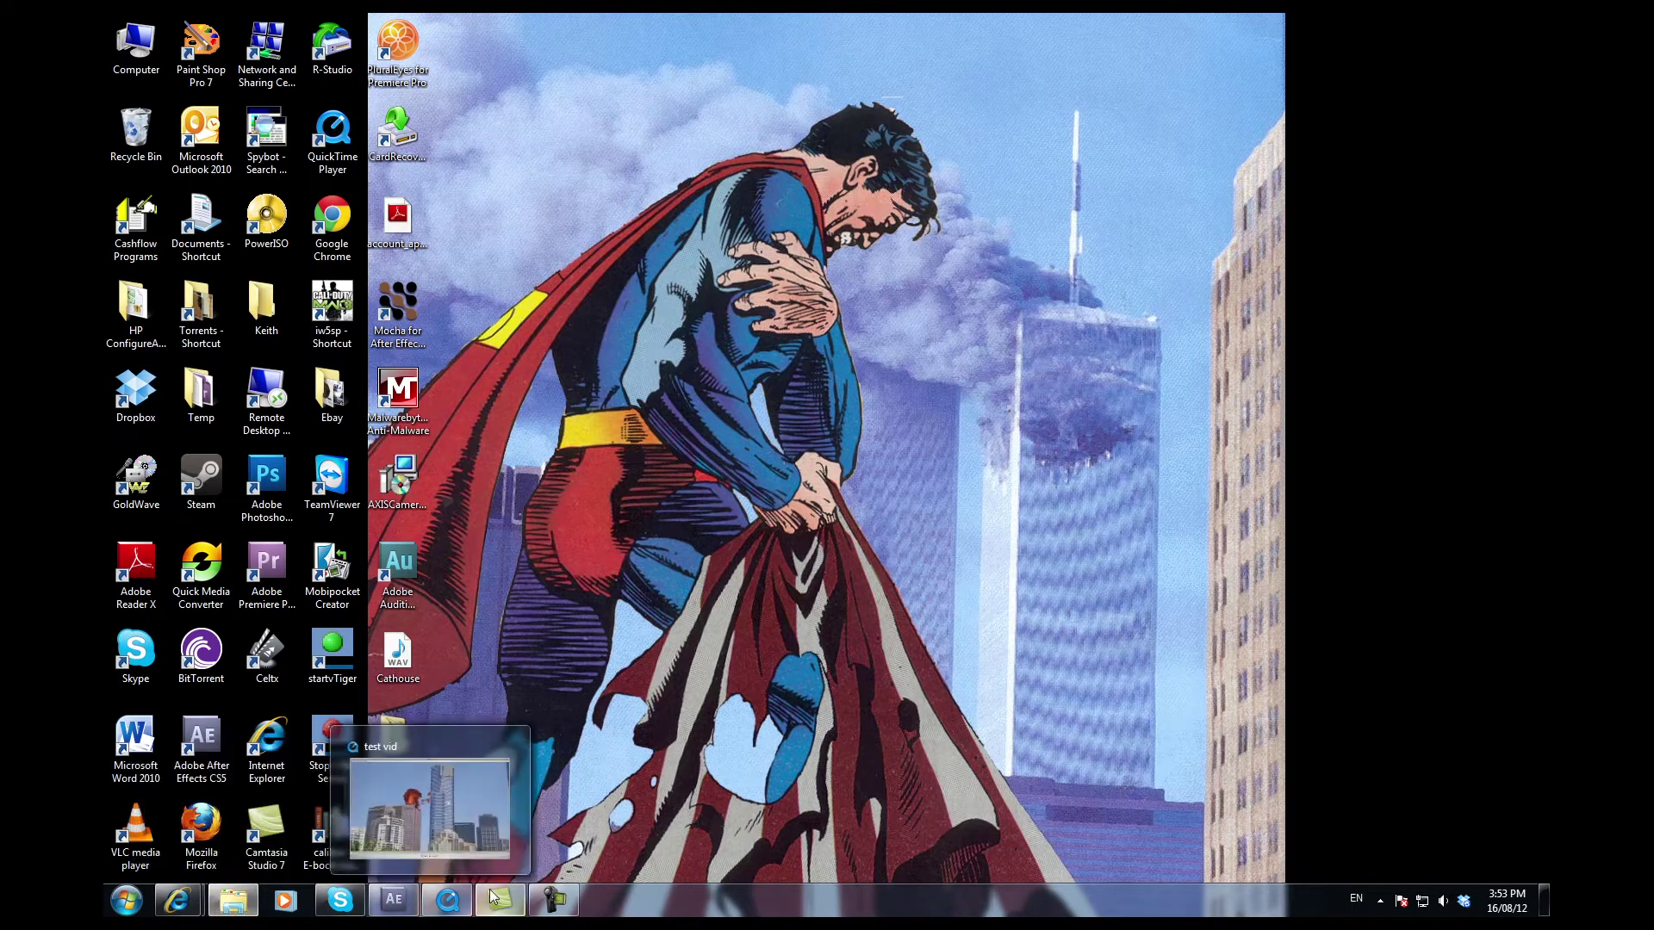
- Import mainfile.mov and add it as a layer in the mainfile composition
click(416, 911)
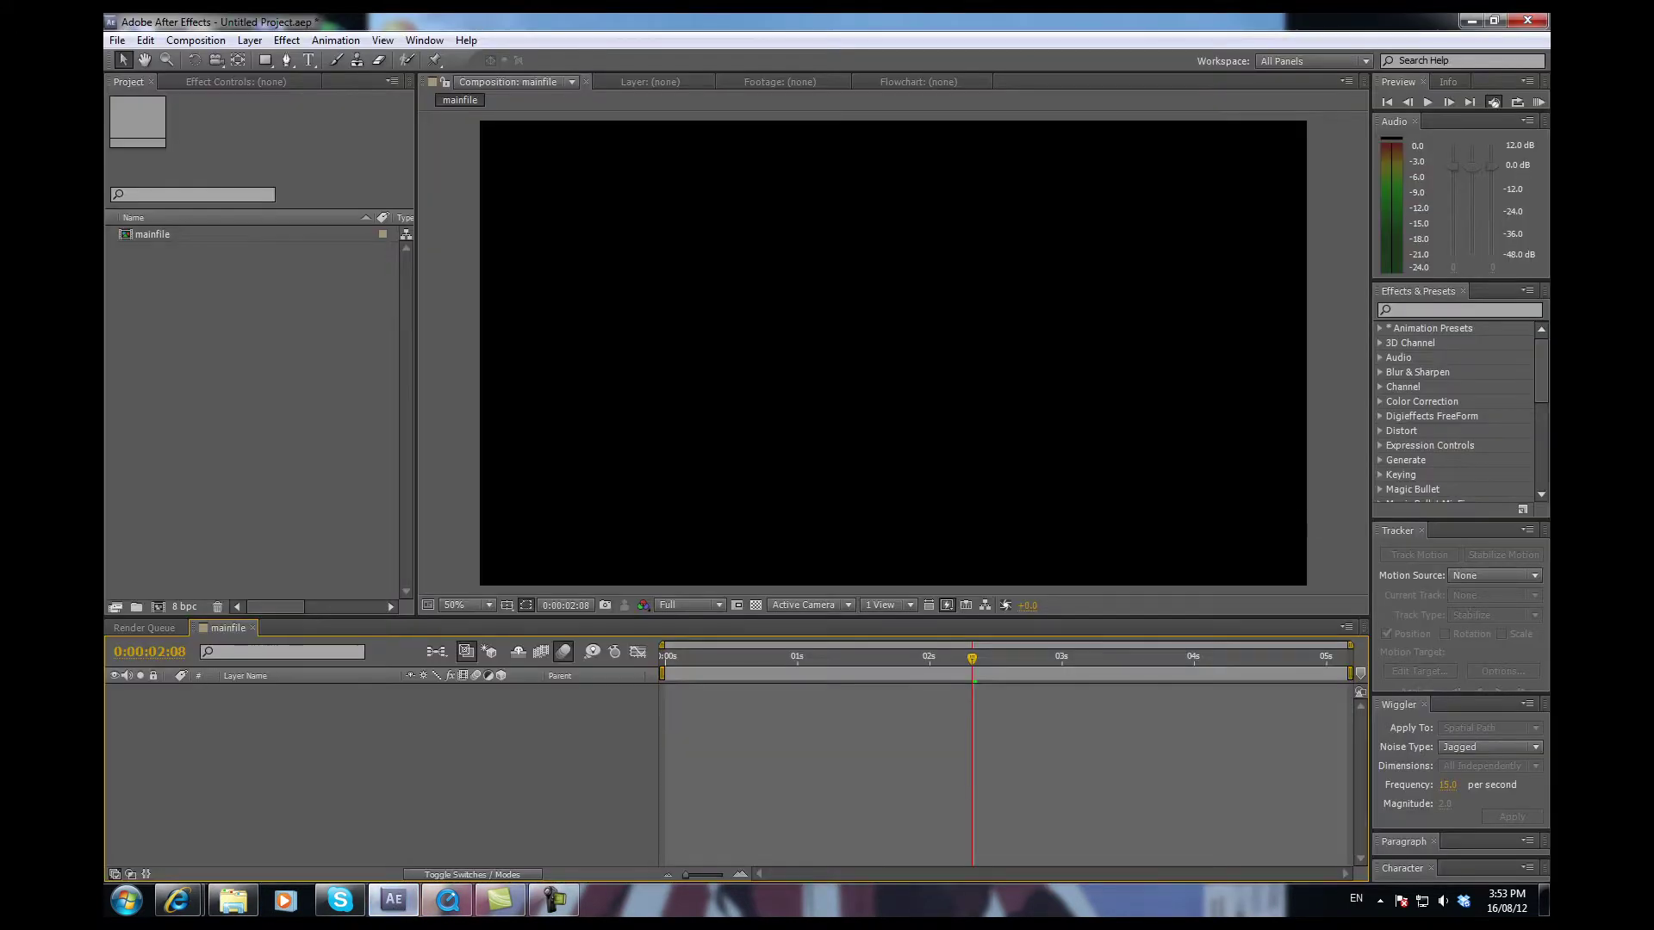
drag(415, 911, 270, 397)
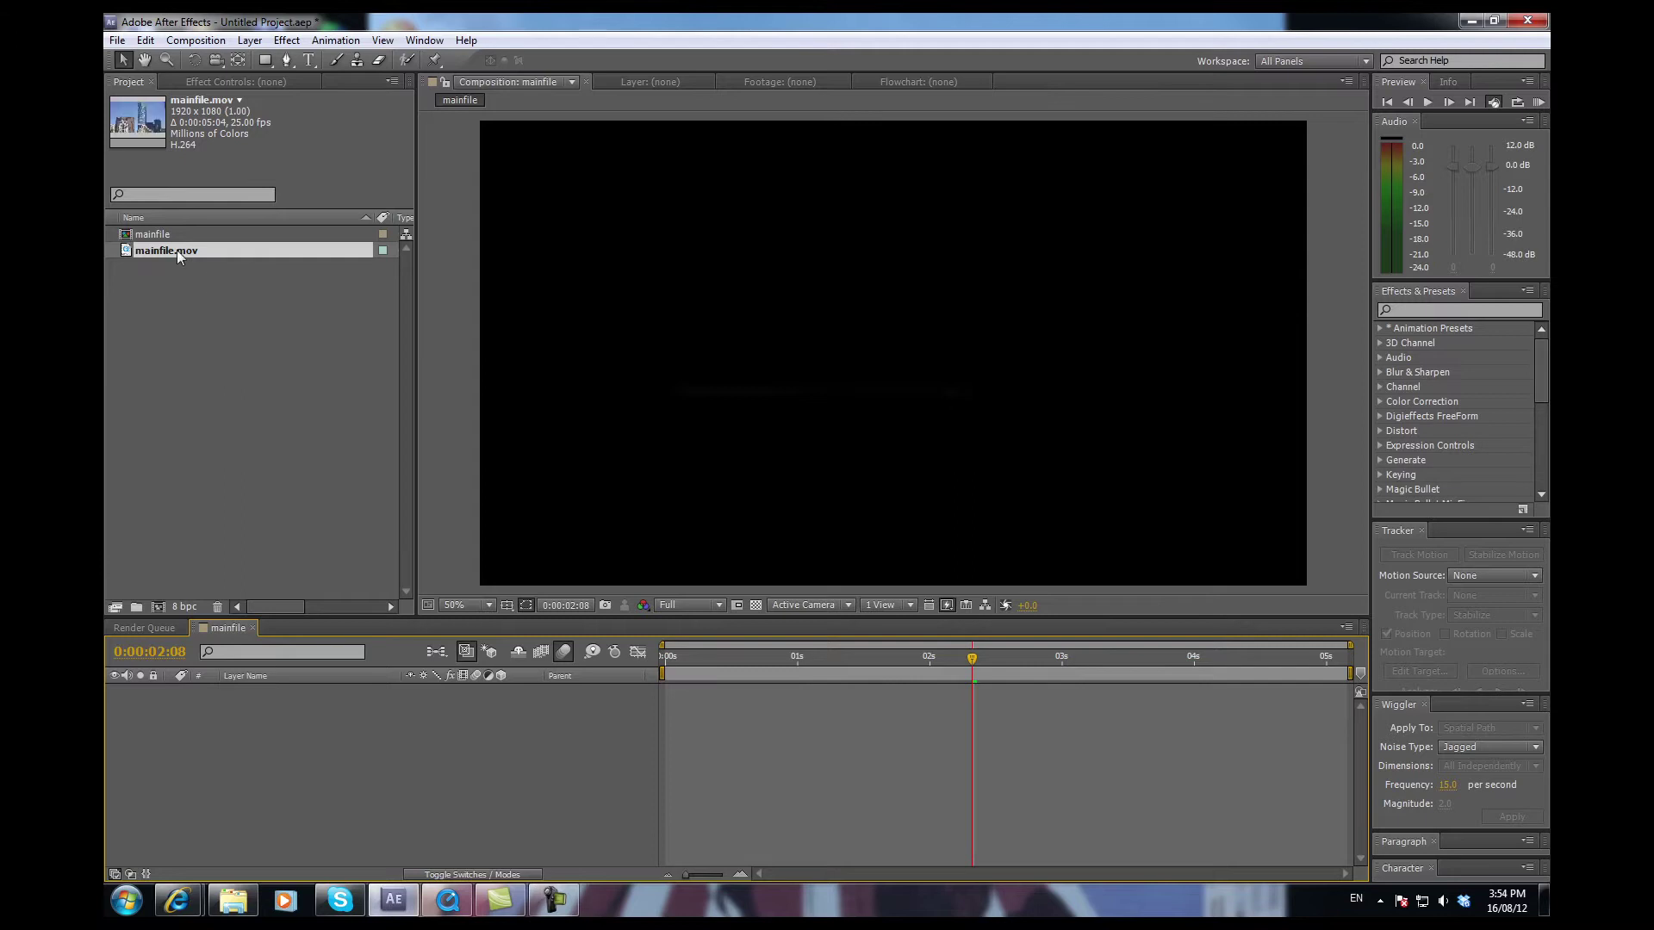
drag(174, 246, 266, 710)
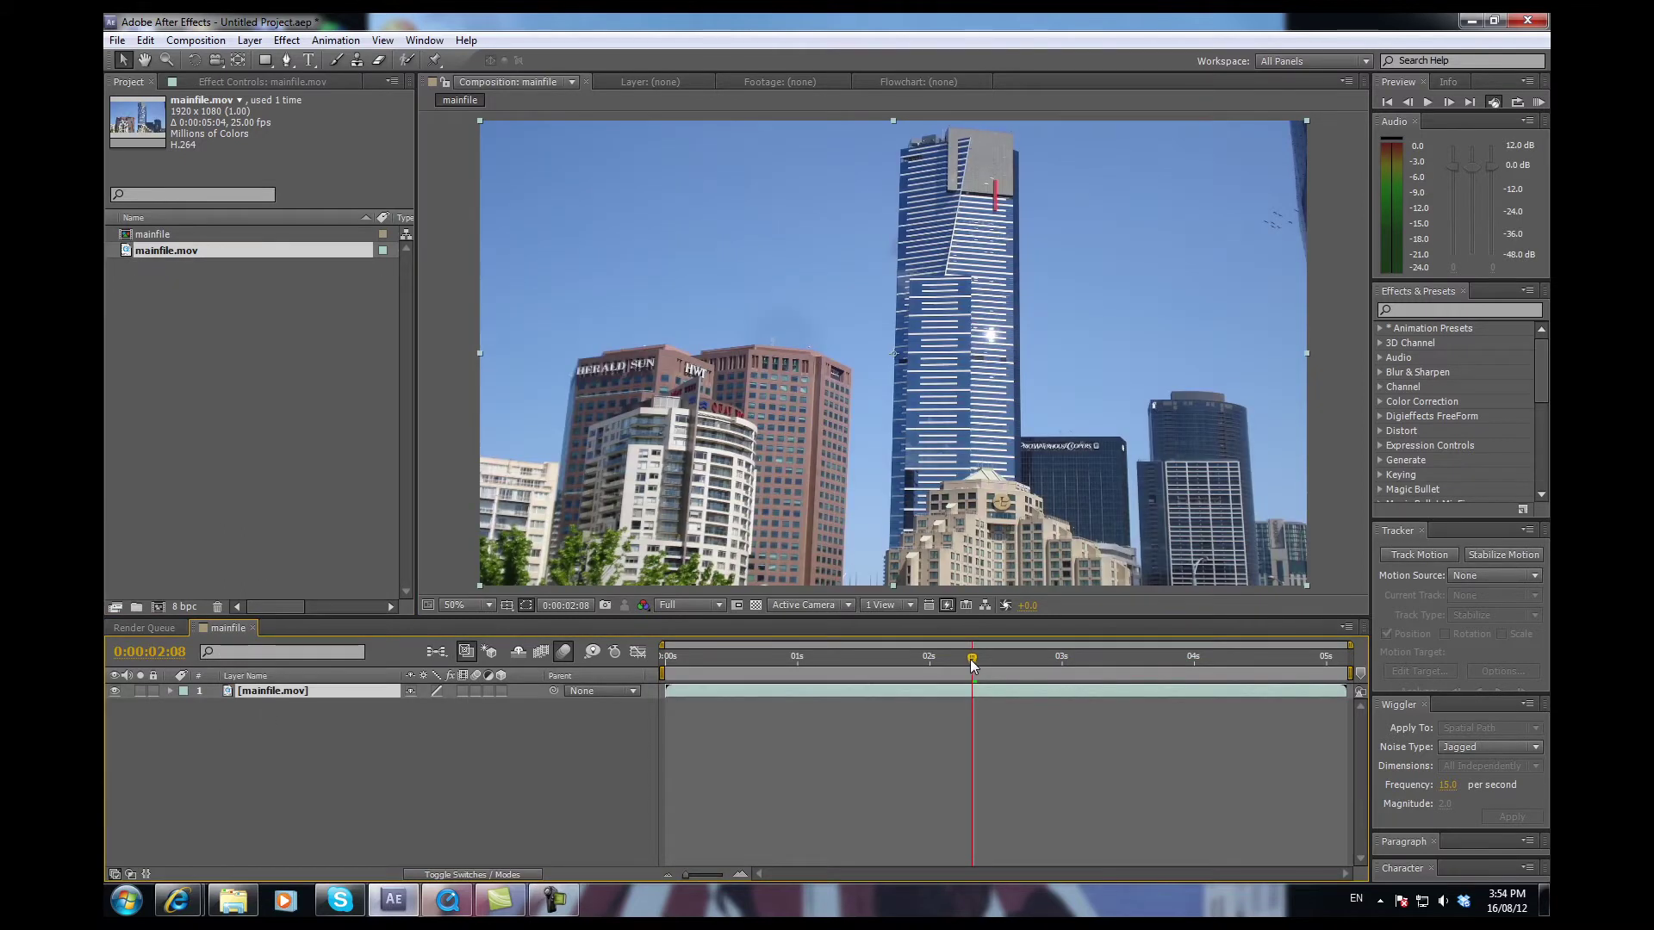
mouse_move(971, 659)
mouse_down()
mouse_move(740, 659)
mouse_move(1128, 669)
mouse_move(974, 661)
mouse_move(988, 662)
mouse_up()
- Set the first Position keyframe on mainfile.mov at 0:00:02:11
click(172, 690)
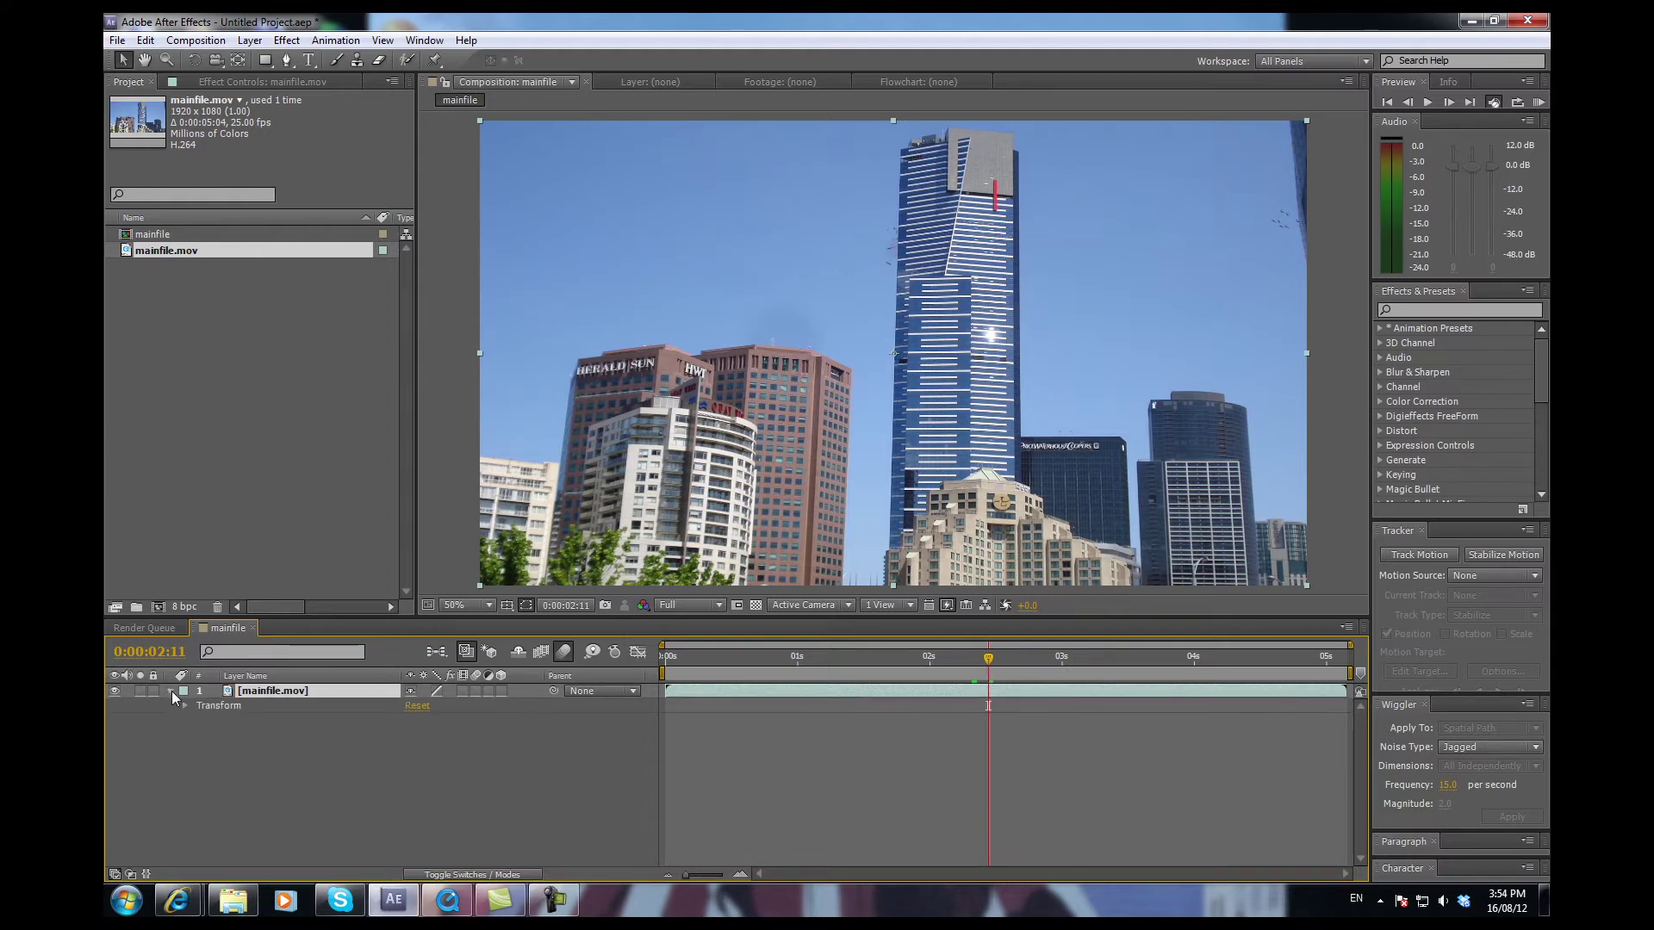
click(185, 706)
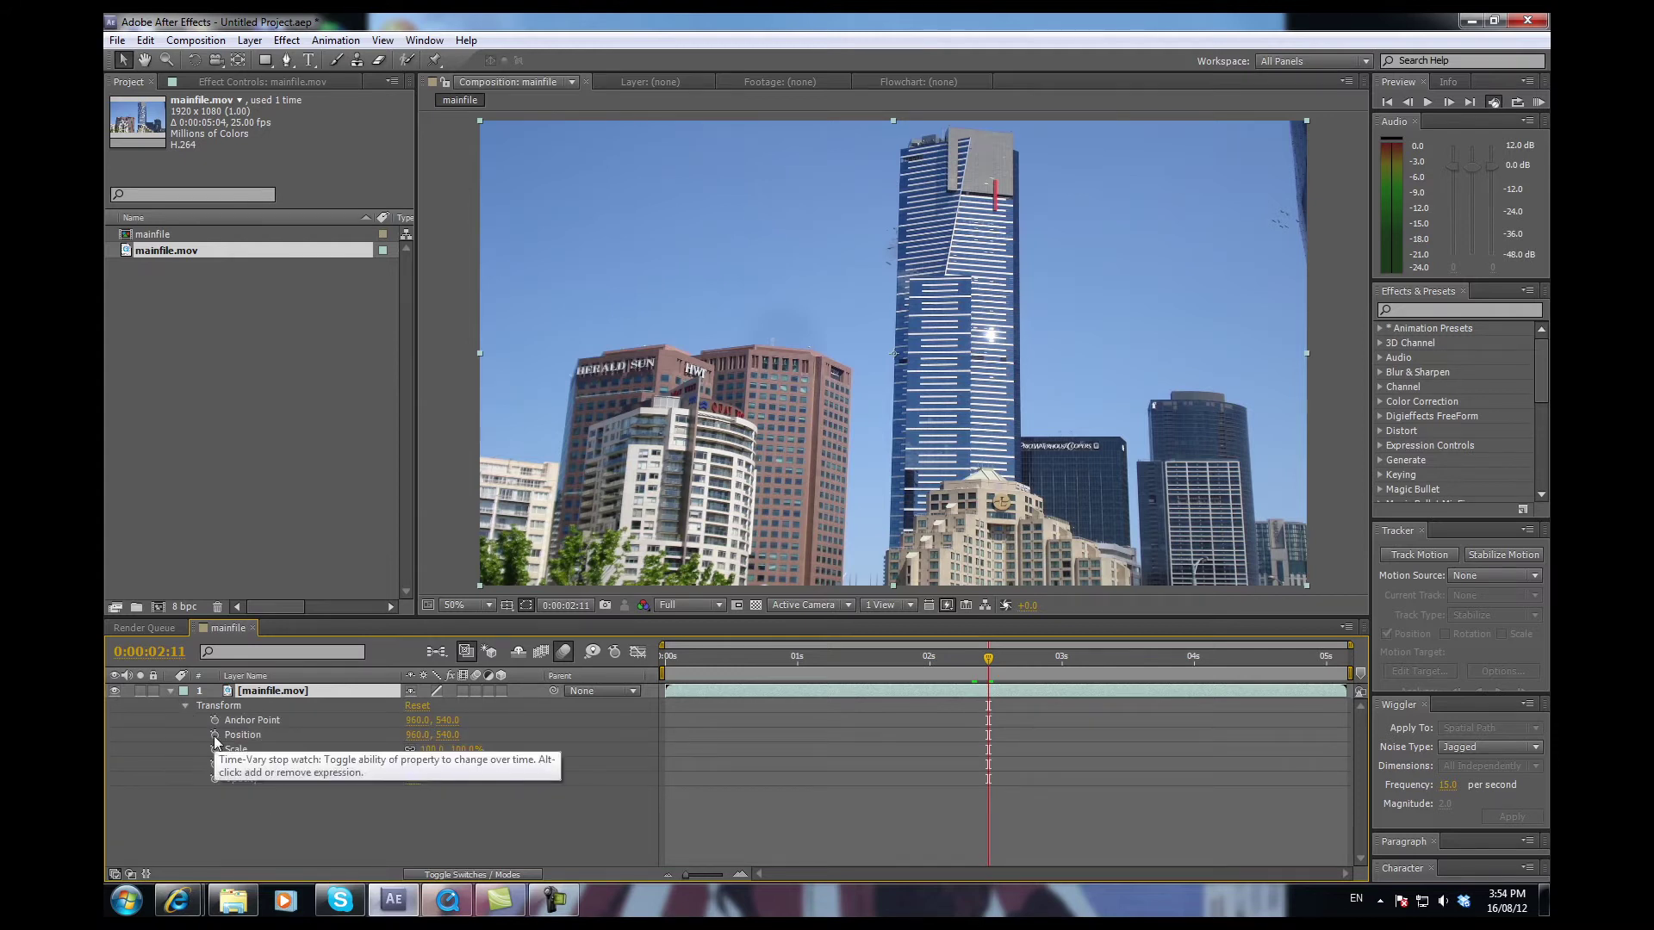
click(215, 736)
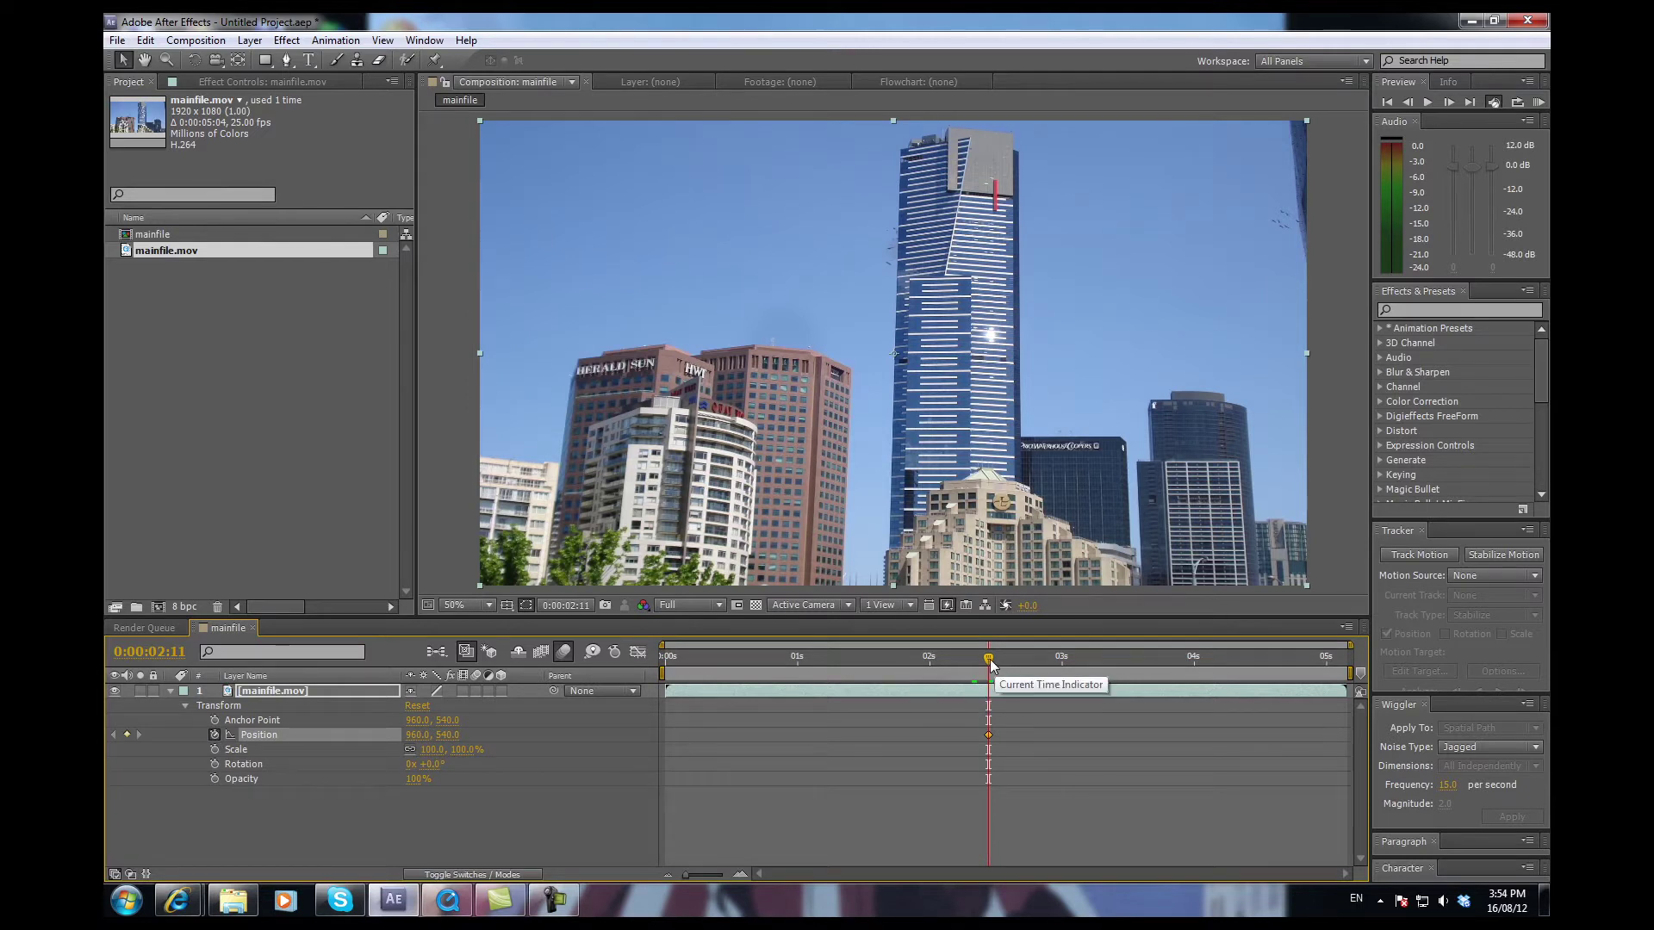
- Add a second Position keyframe at 0:00:03:10 and select both keyframes
drag(991, 662, 1114, 670)
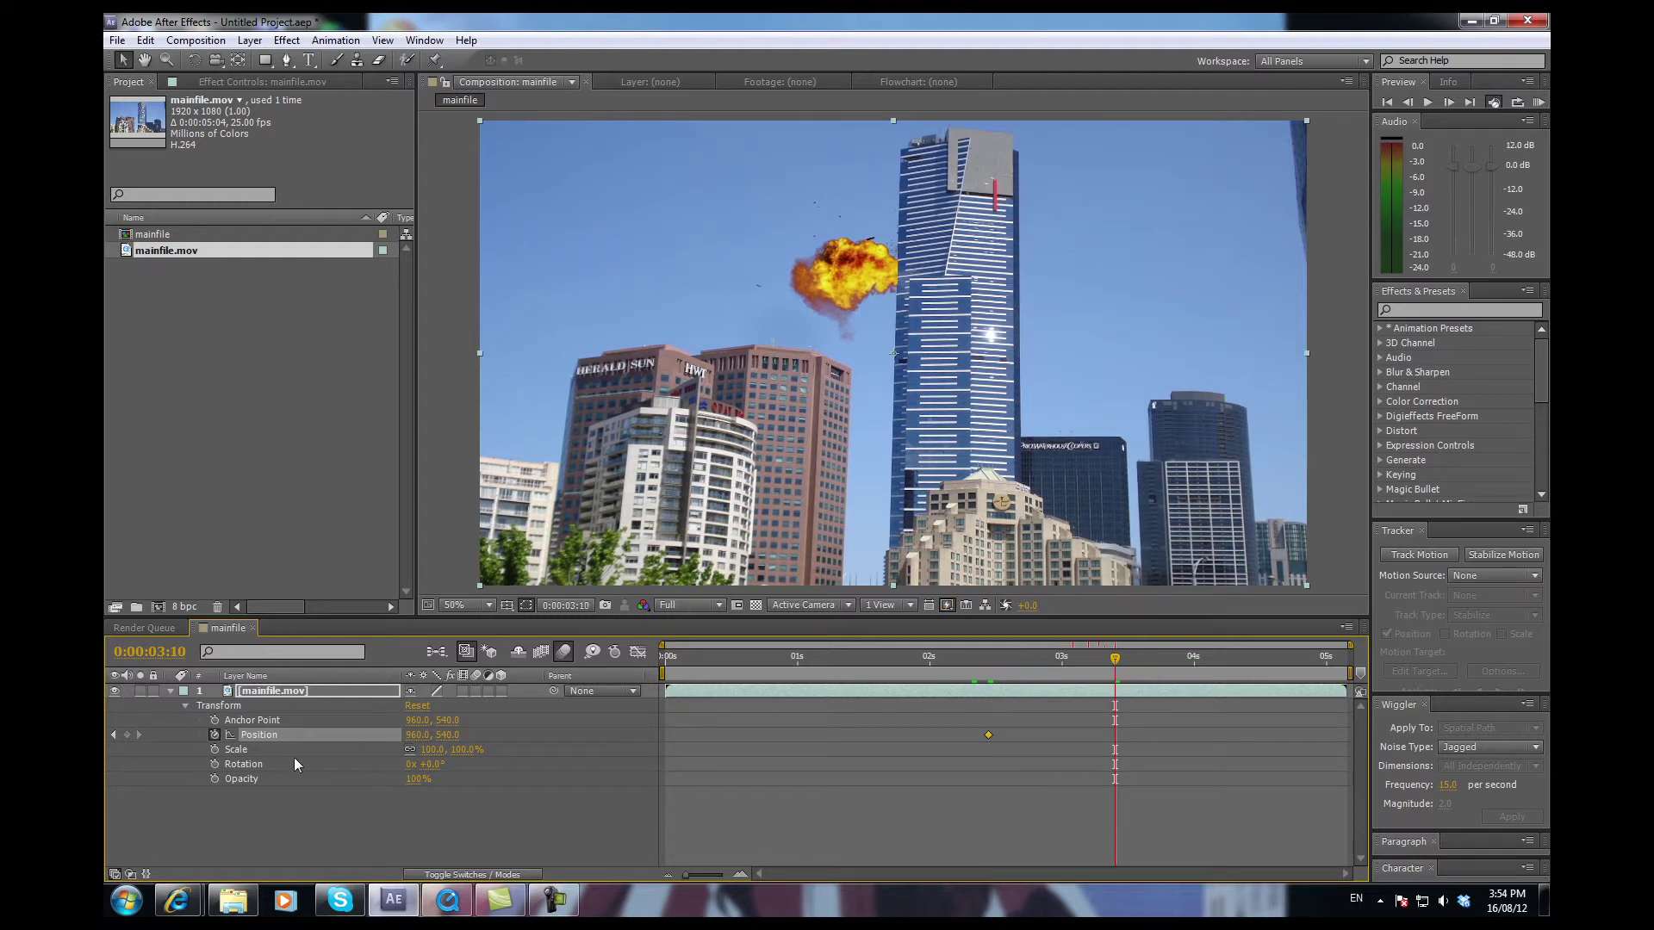
click(128, 735)
click(1149, 733)
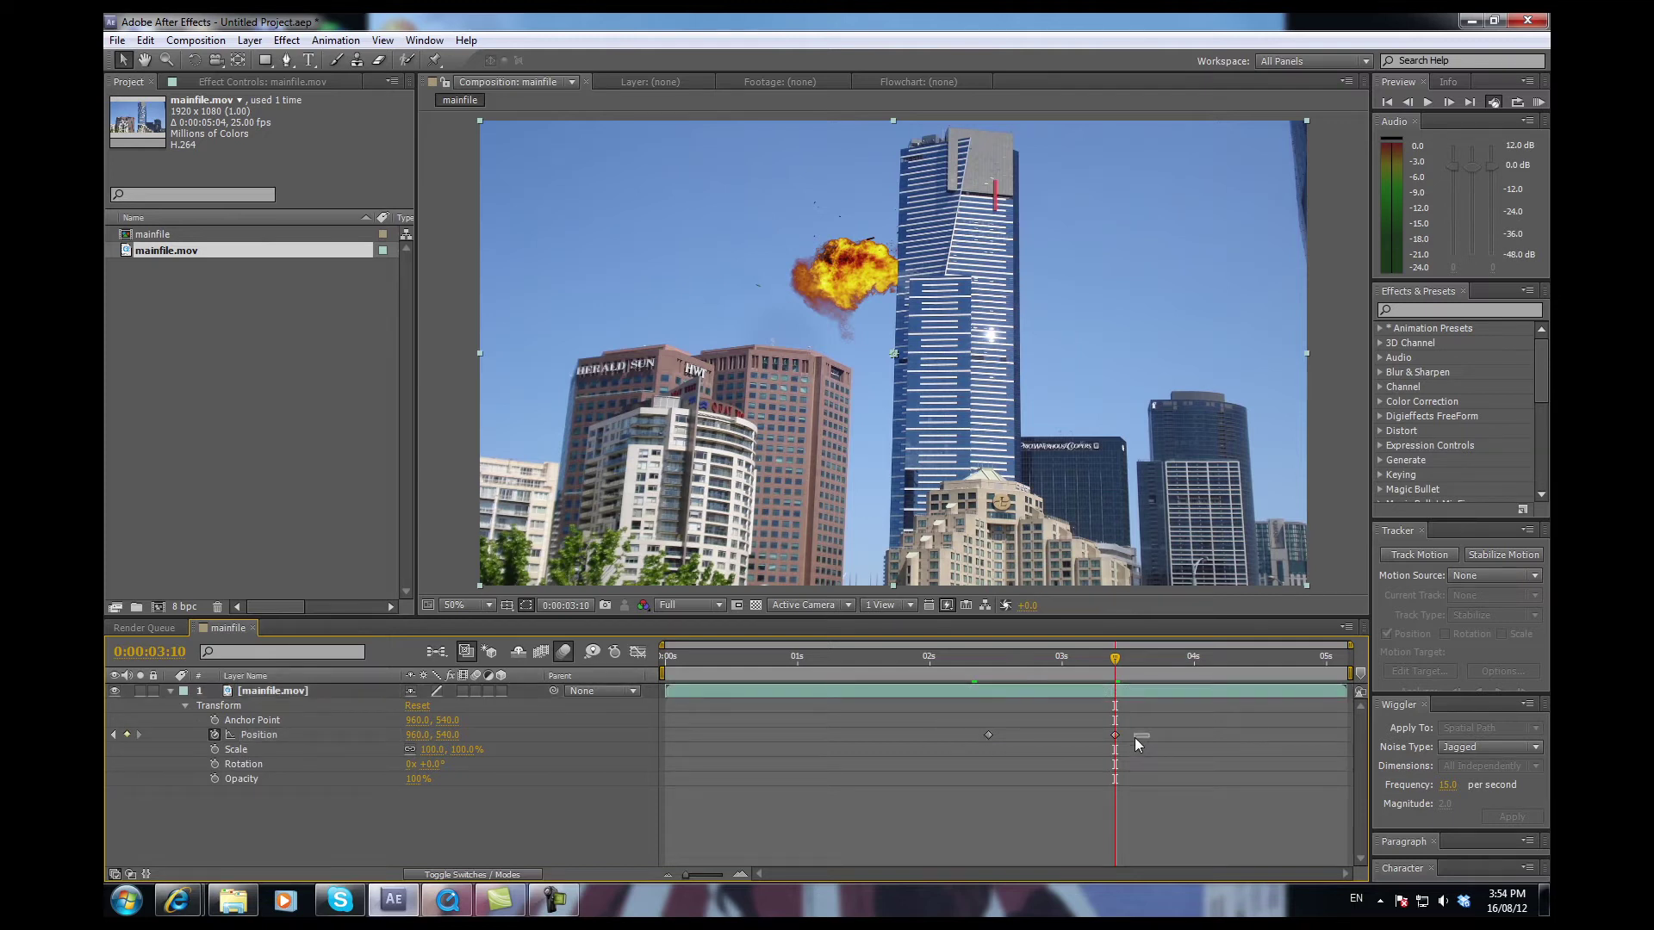
drag(1128, 736, 980, 737)
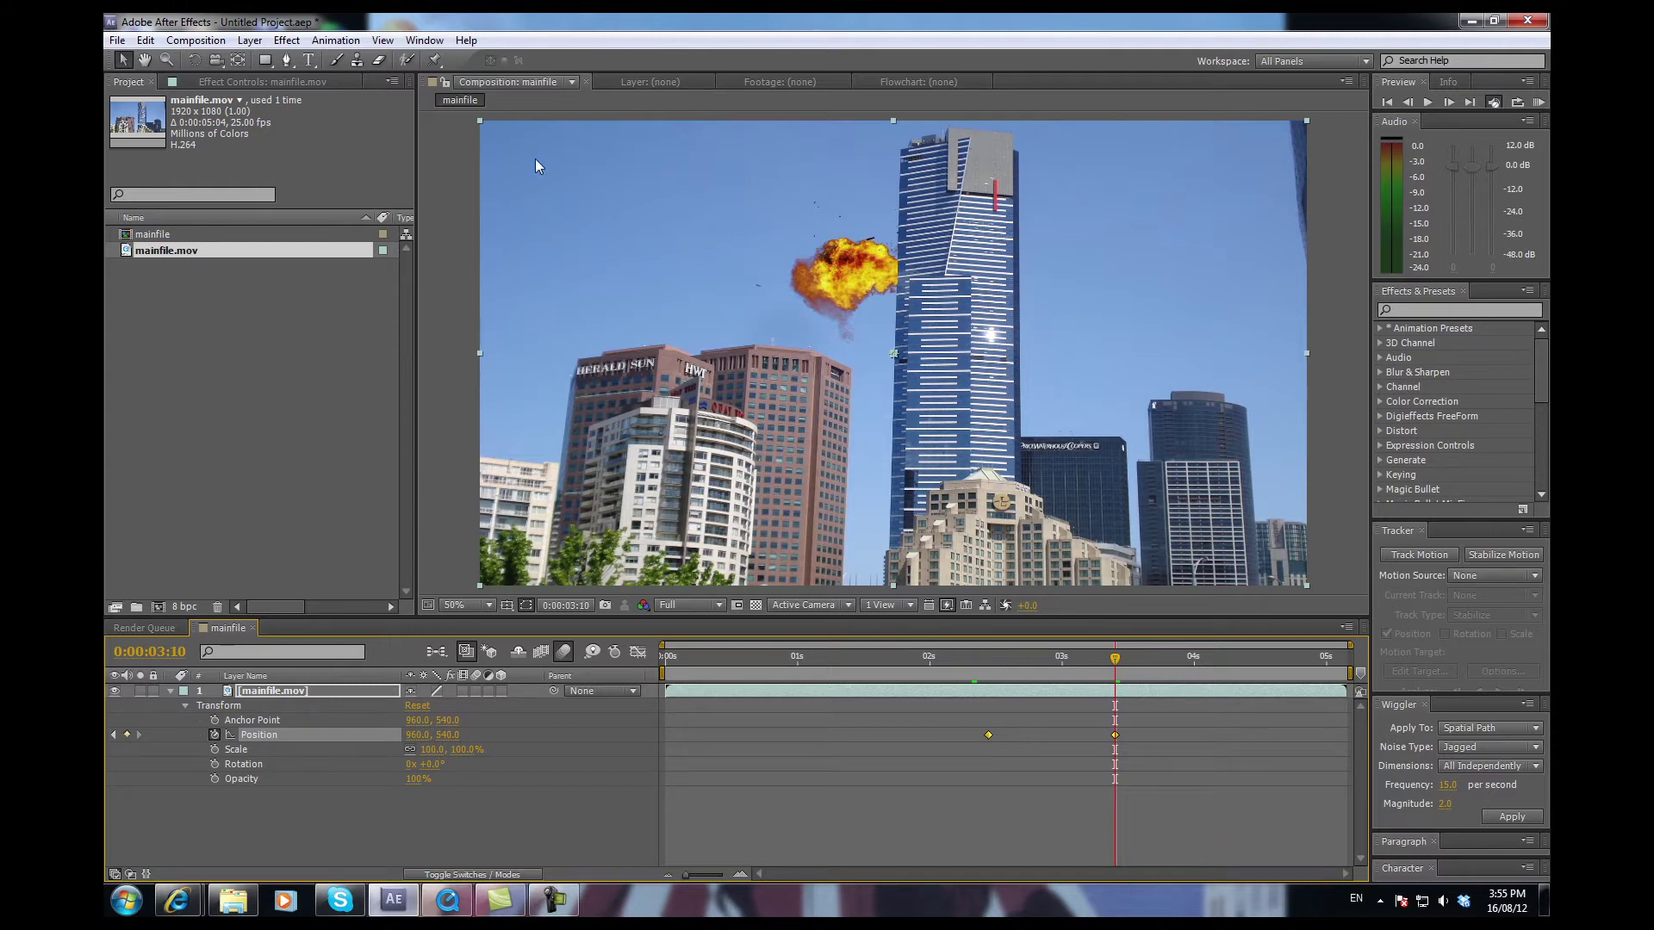
click(425, 41)
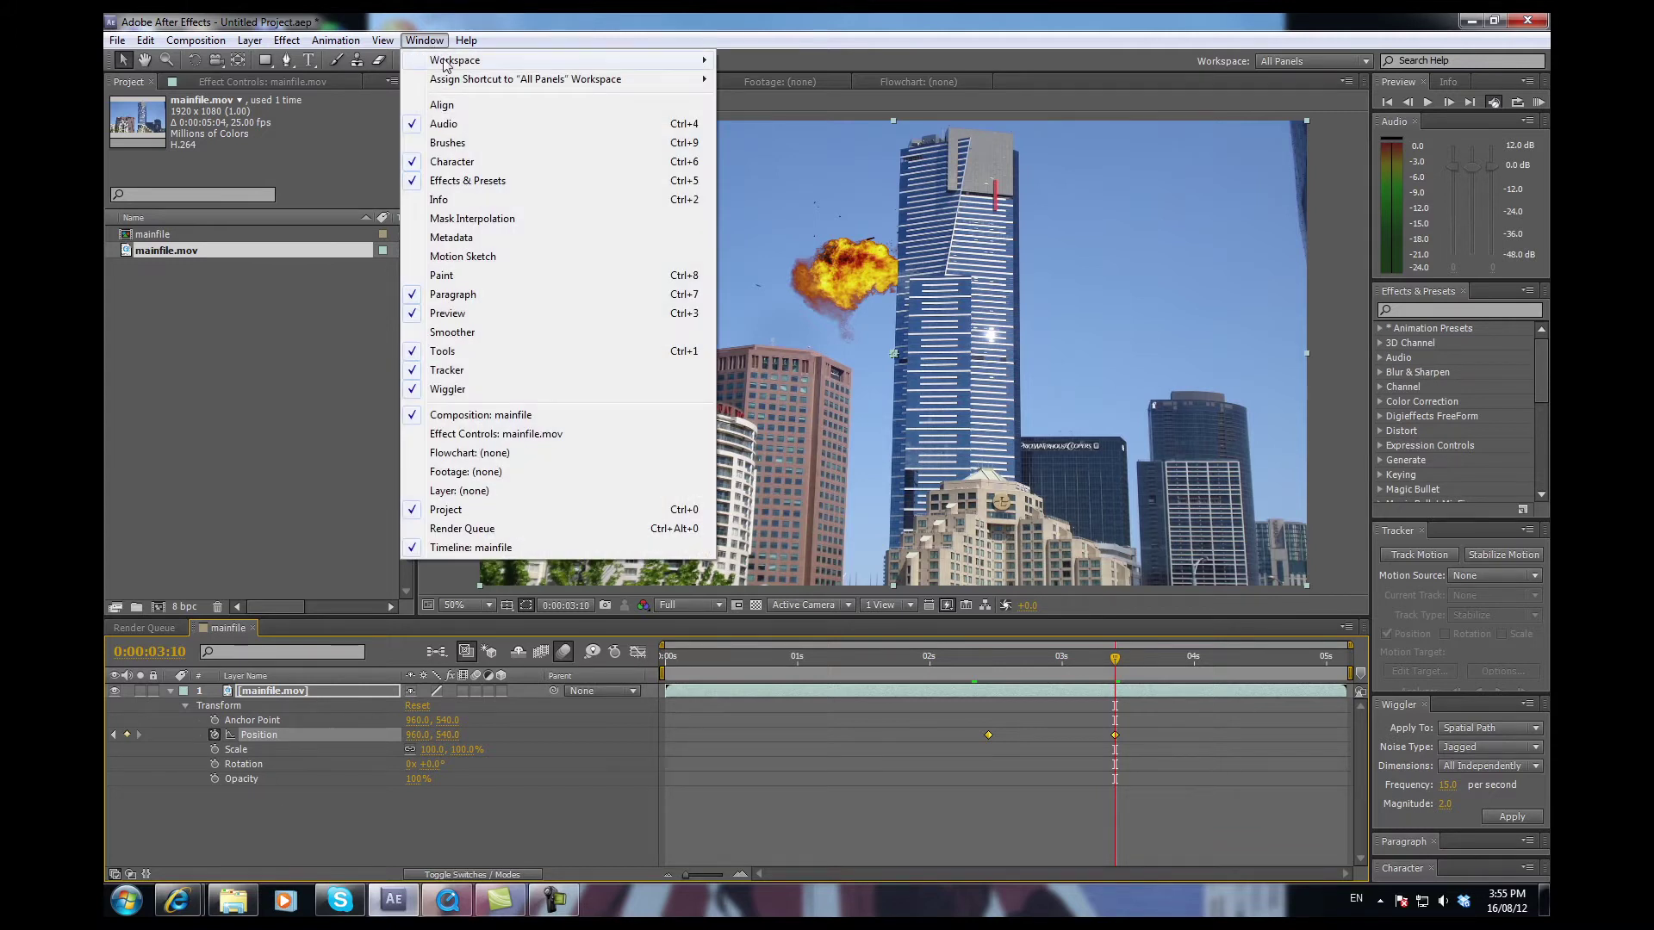
mouse_move(445, 62)
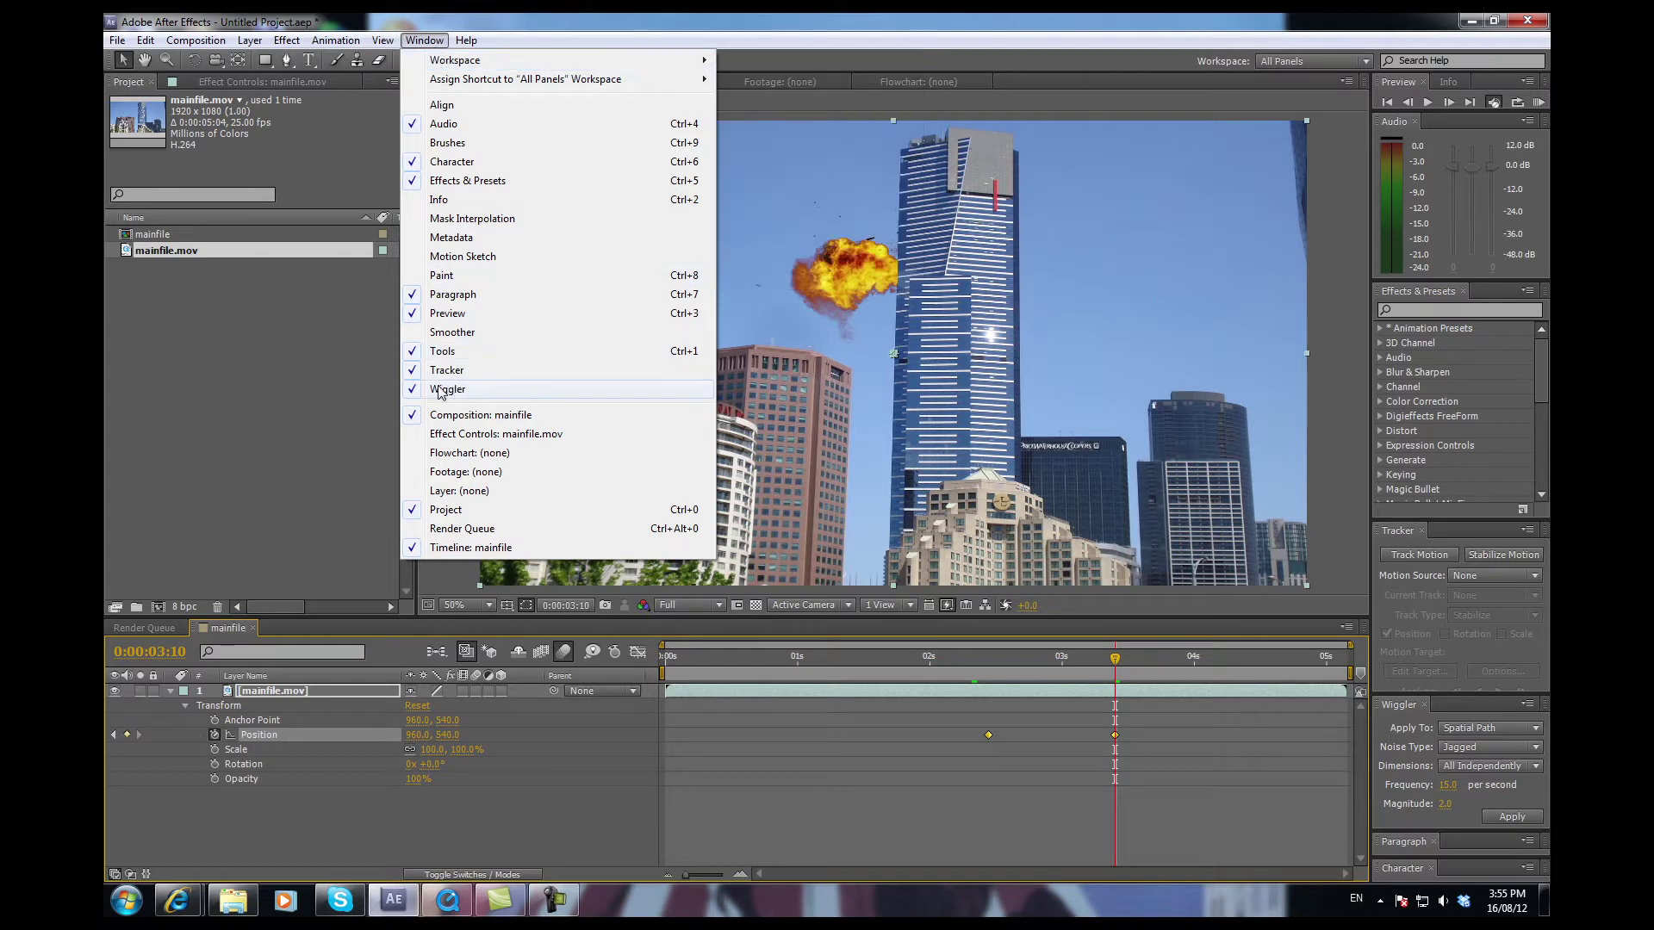
click(301, 499)
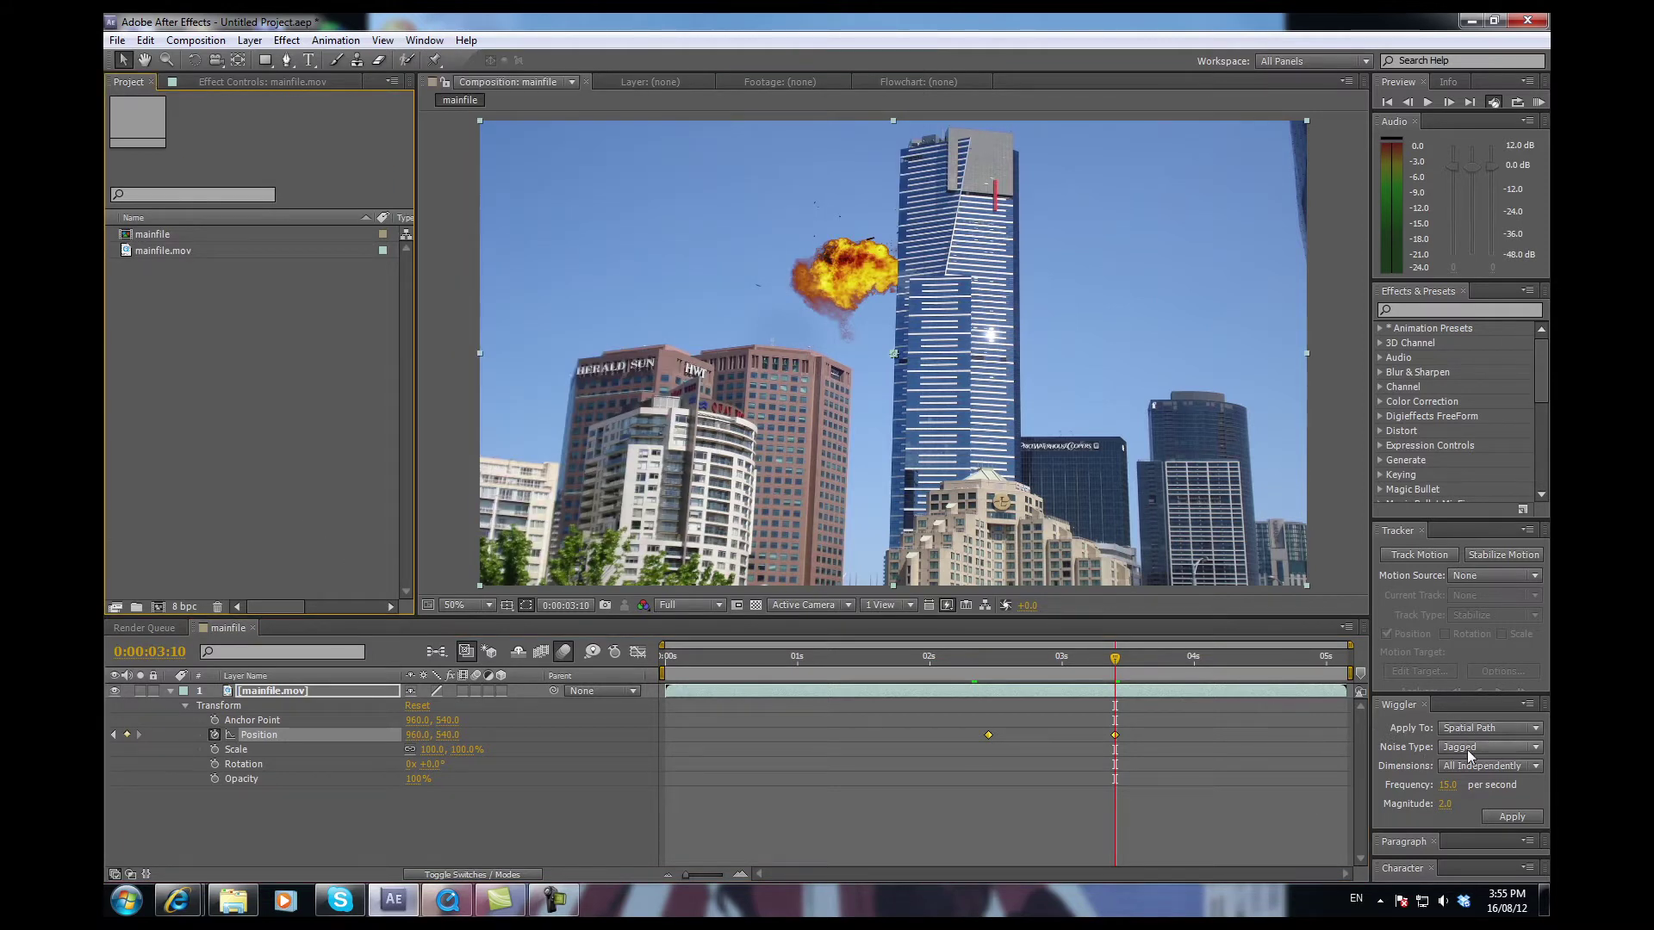
click(1523, 747)
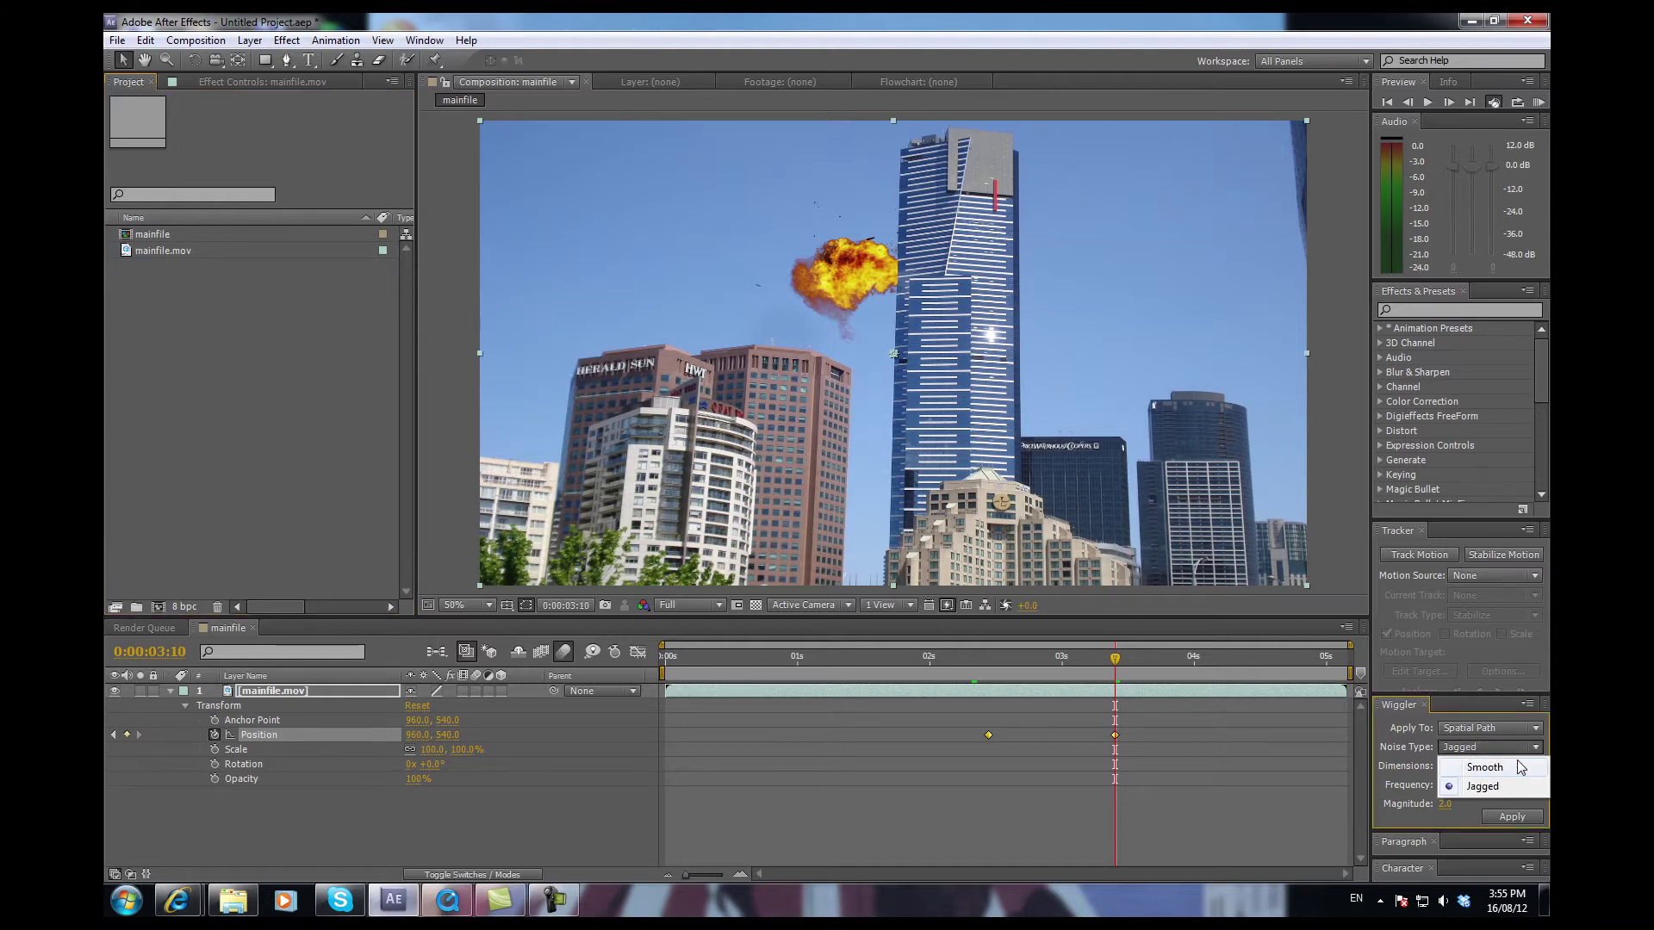
click(1536, 748)
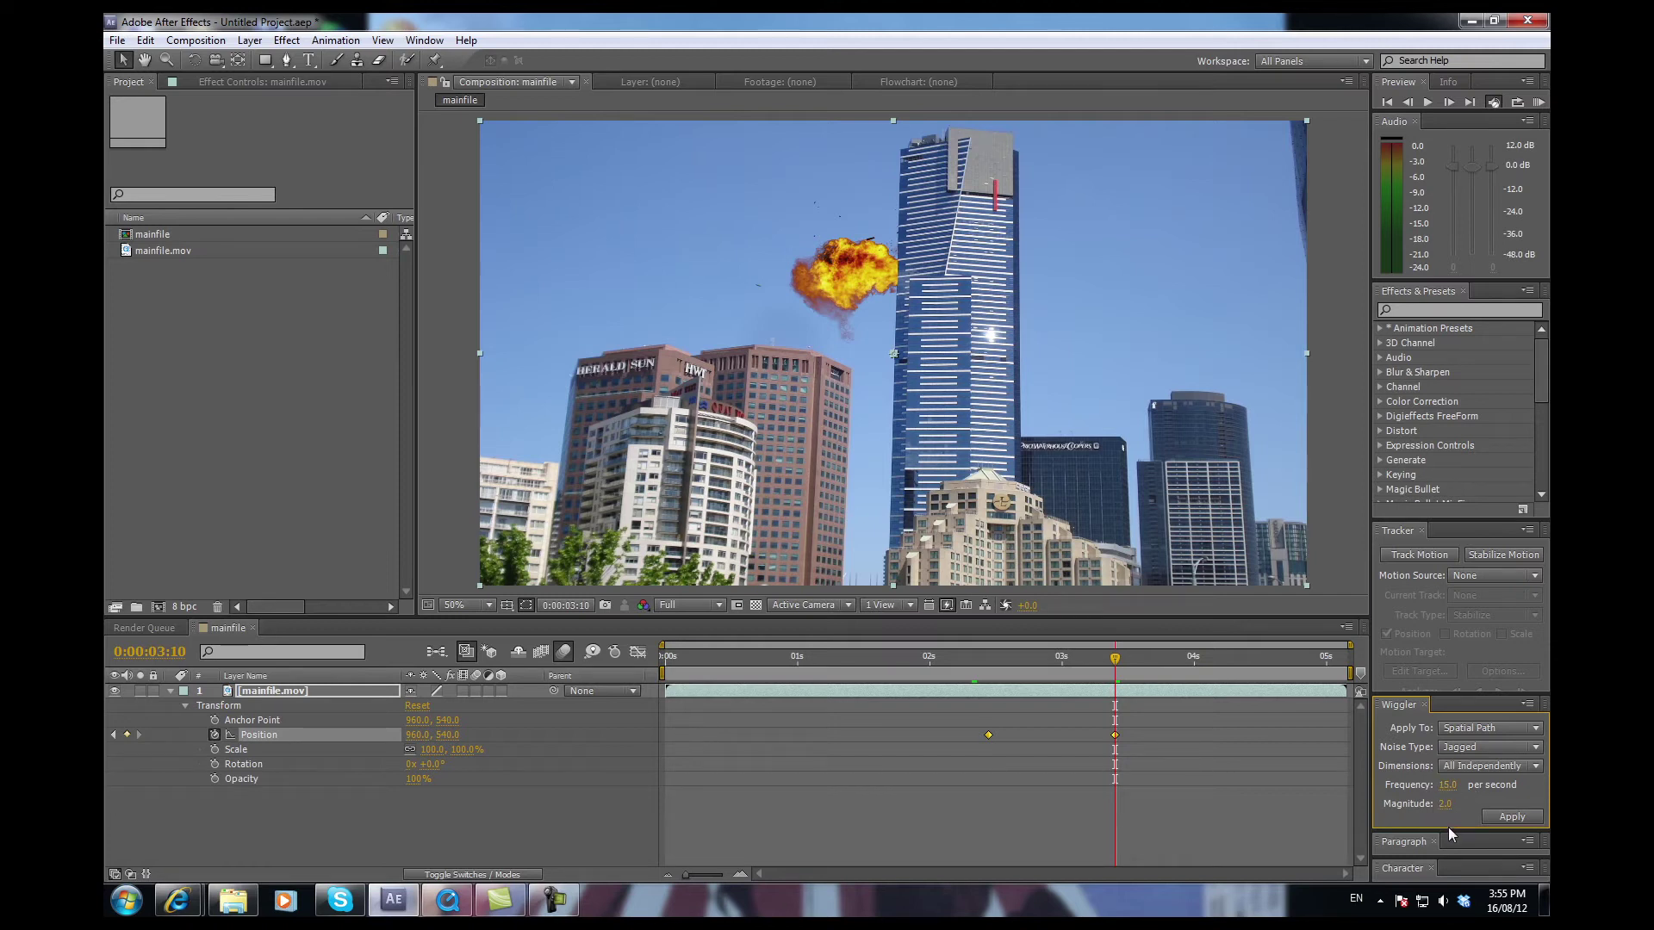
click(1445, 804)
- Apply the Wiggler with magnitude 5 between the two Position keyframes
text(5)
key(Return)
click(1506, 817)
- Scrub through the shaken section to check it, selecting the last Position keyframe
click(1119, 708)
mouse_move(1115, 664)
mouse_down()
mouse_move(1004, 669)
mouse_move(1093, 674)
mouse_up()
click(1114, 734)
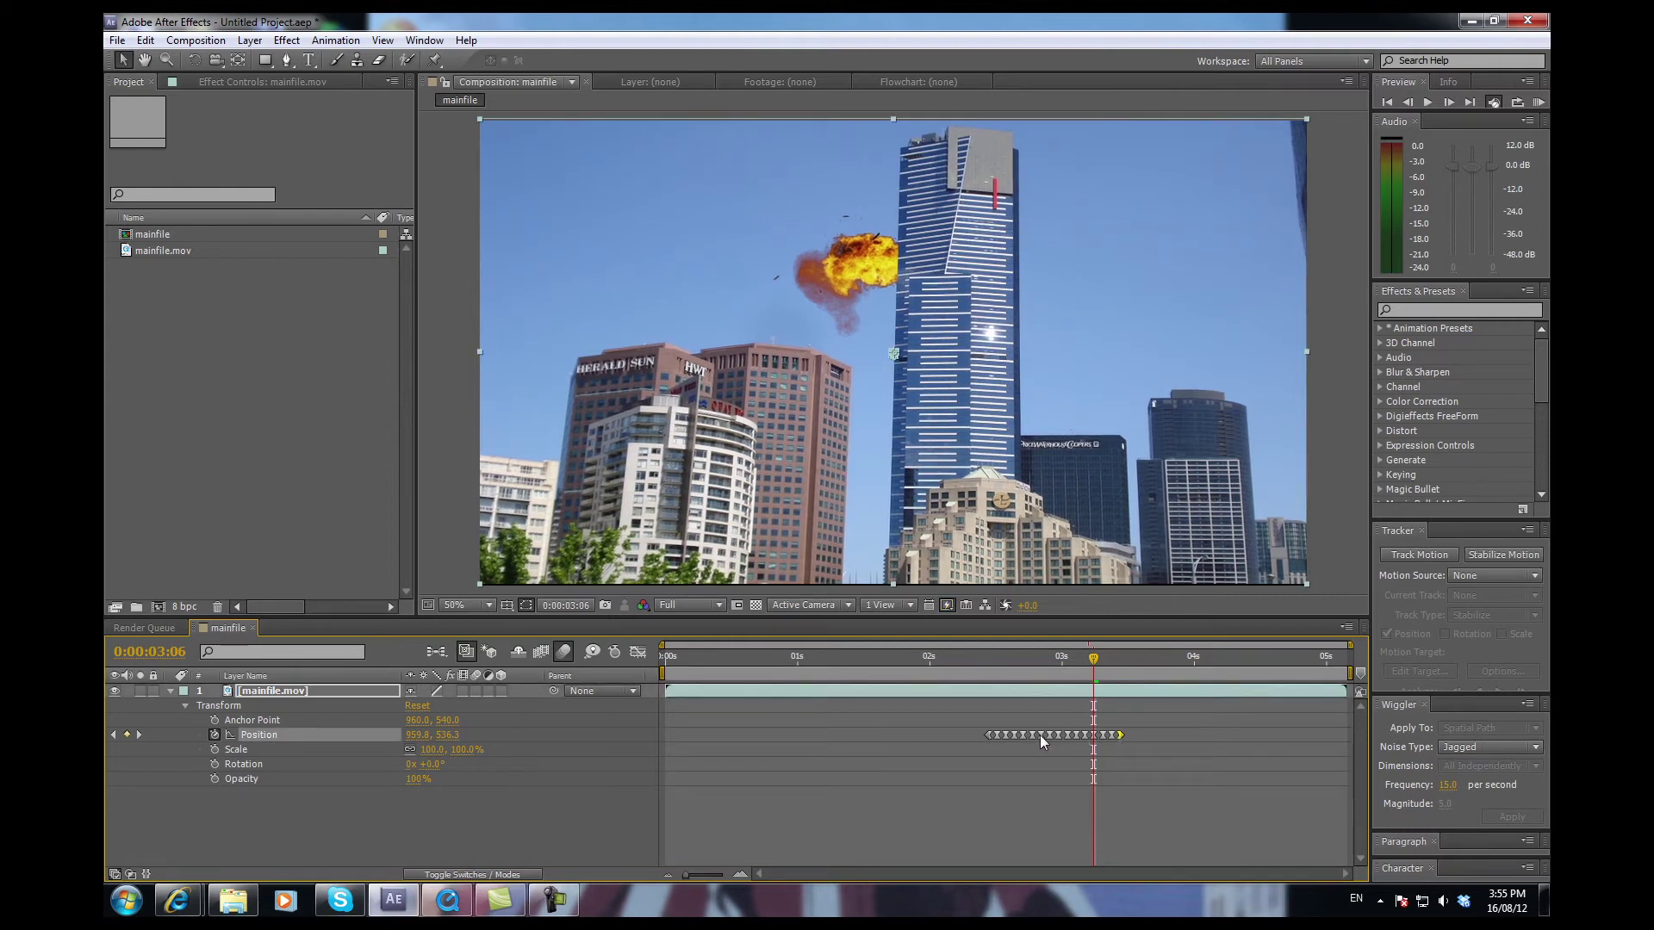
drag(1095, 657, 1133, 706)
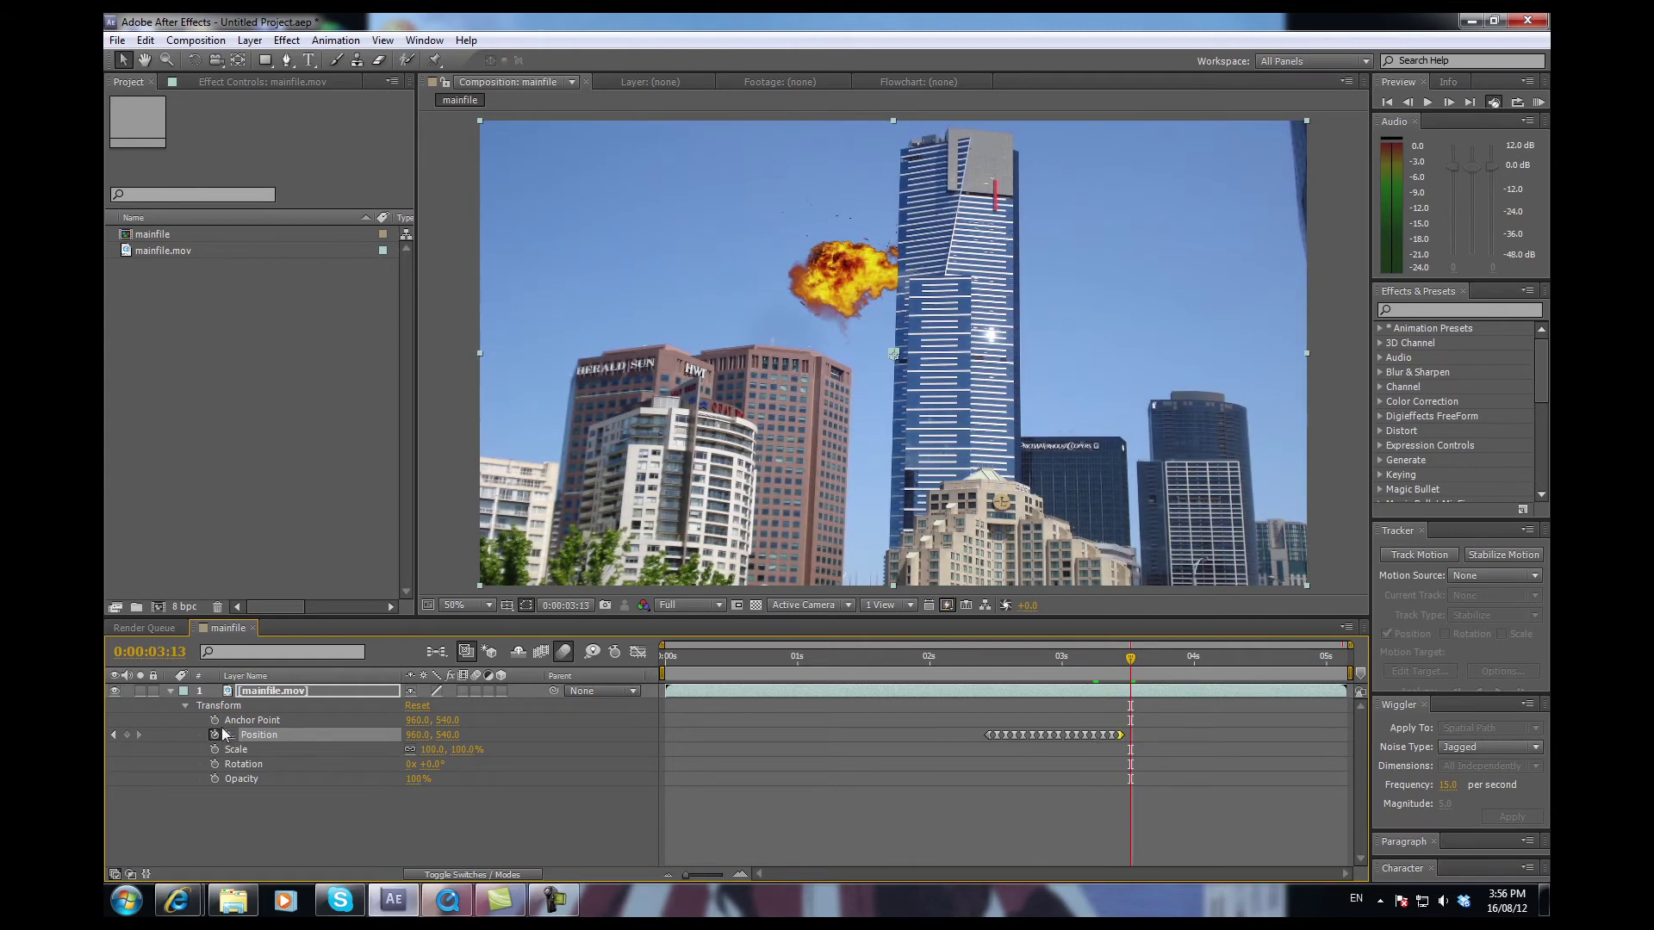
- Add Position keyframes at 0:00:03:13 and at the composition end, 0:00:05:03
click(127, 735)
drag(1133, 663, 1362, 659)
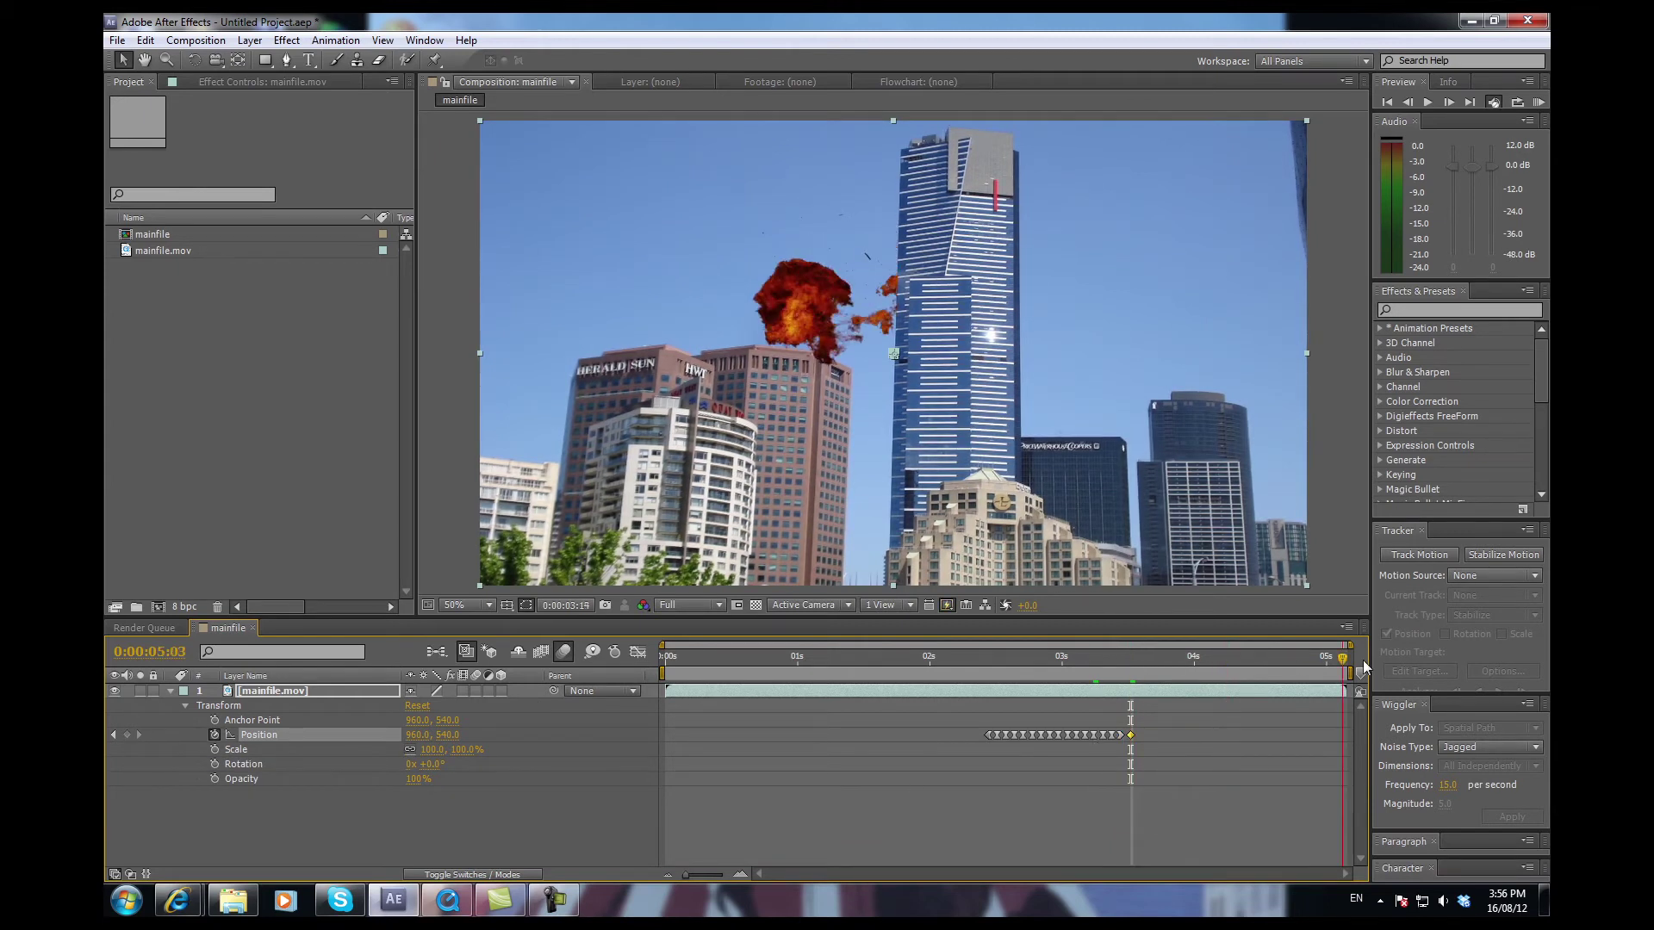
click(126, 734)
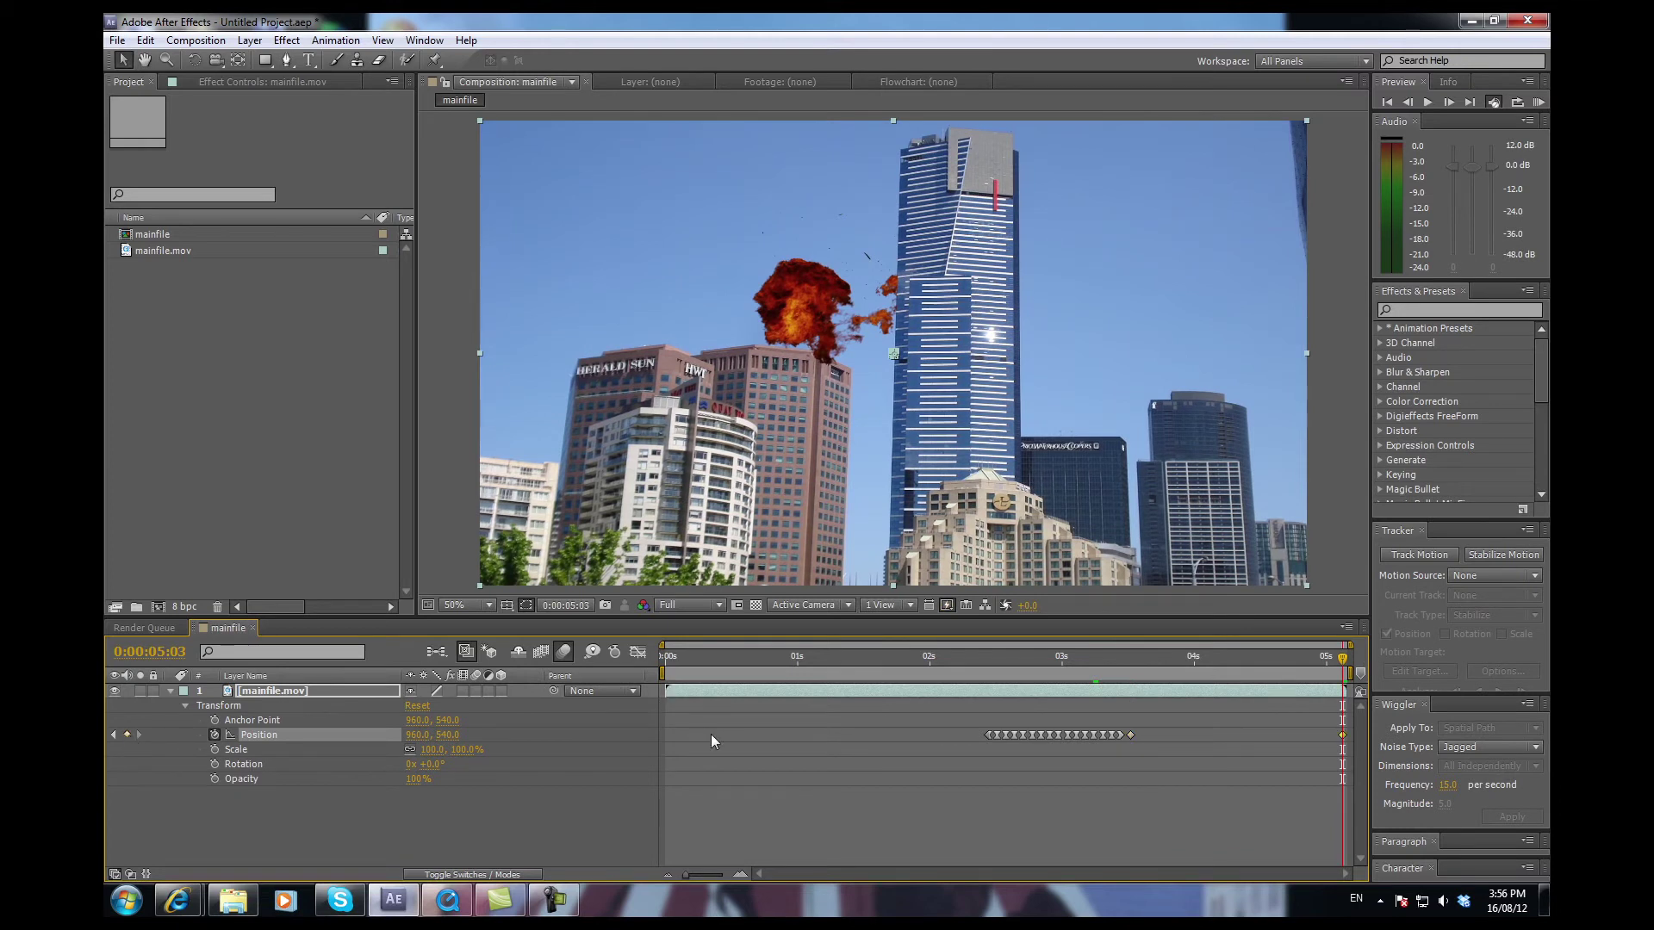
- Select the keyframes through the end and apply a Wiggler magnitude of 2.0
click(1129, 735)
drag(1263, 736, 1345, 736)
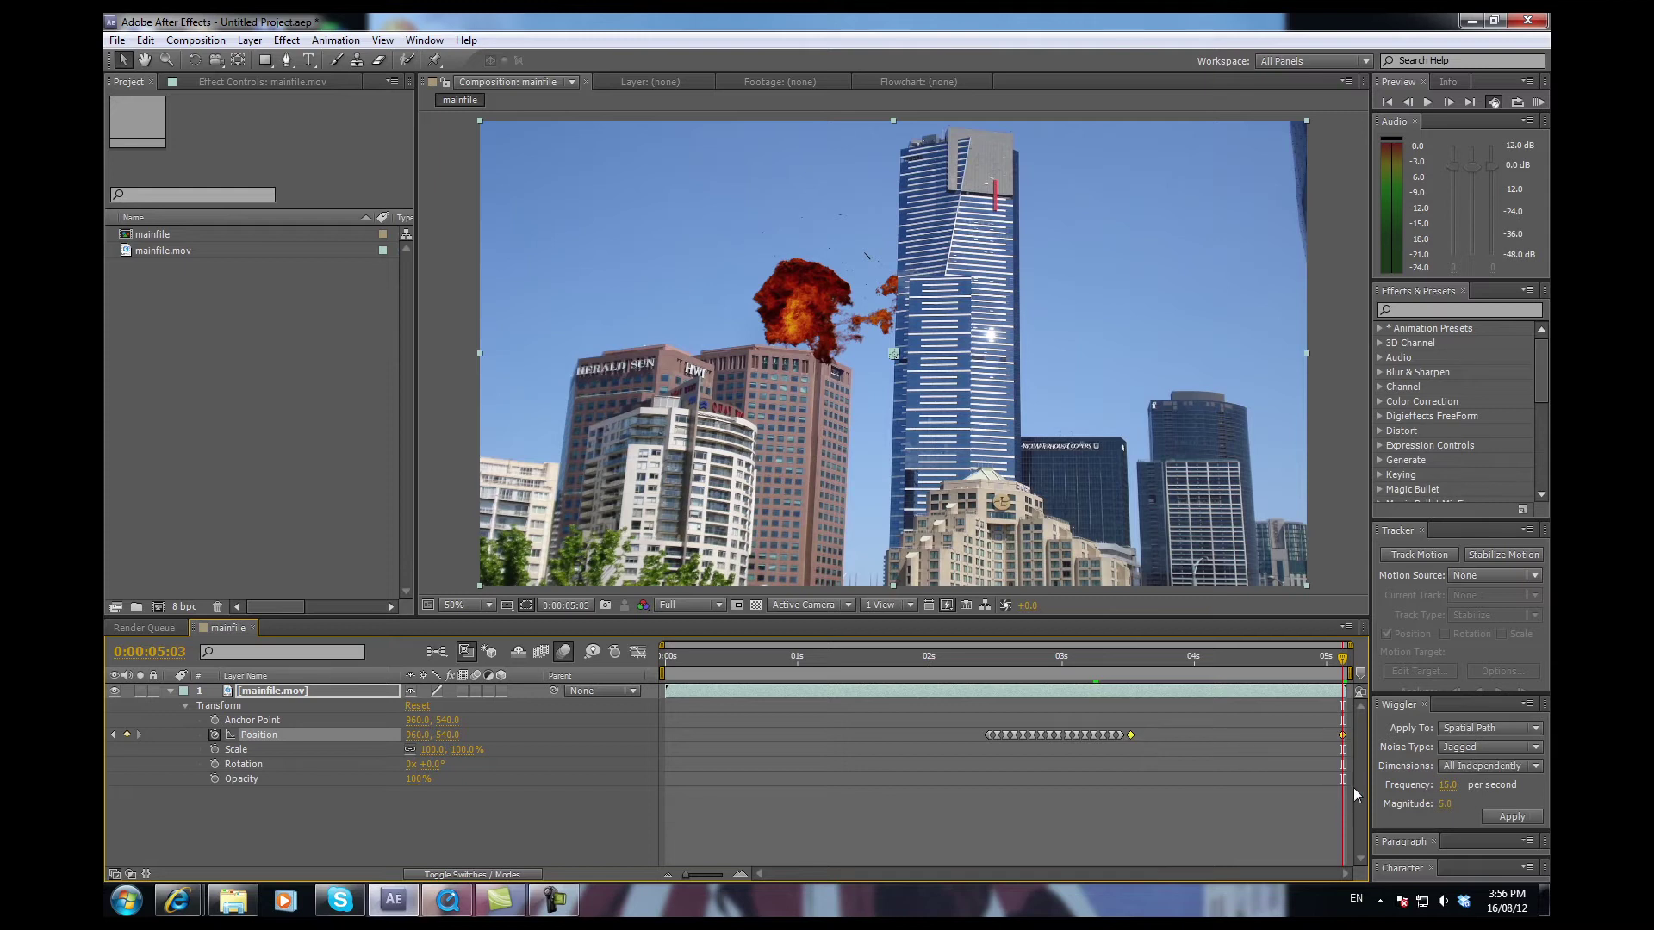
click(1445, 803)
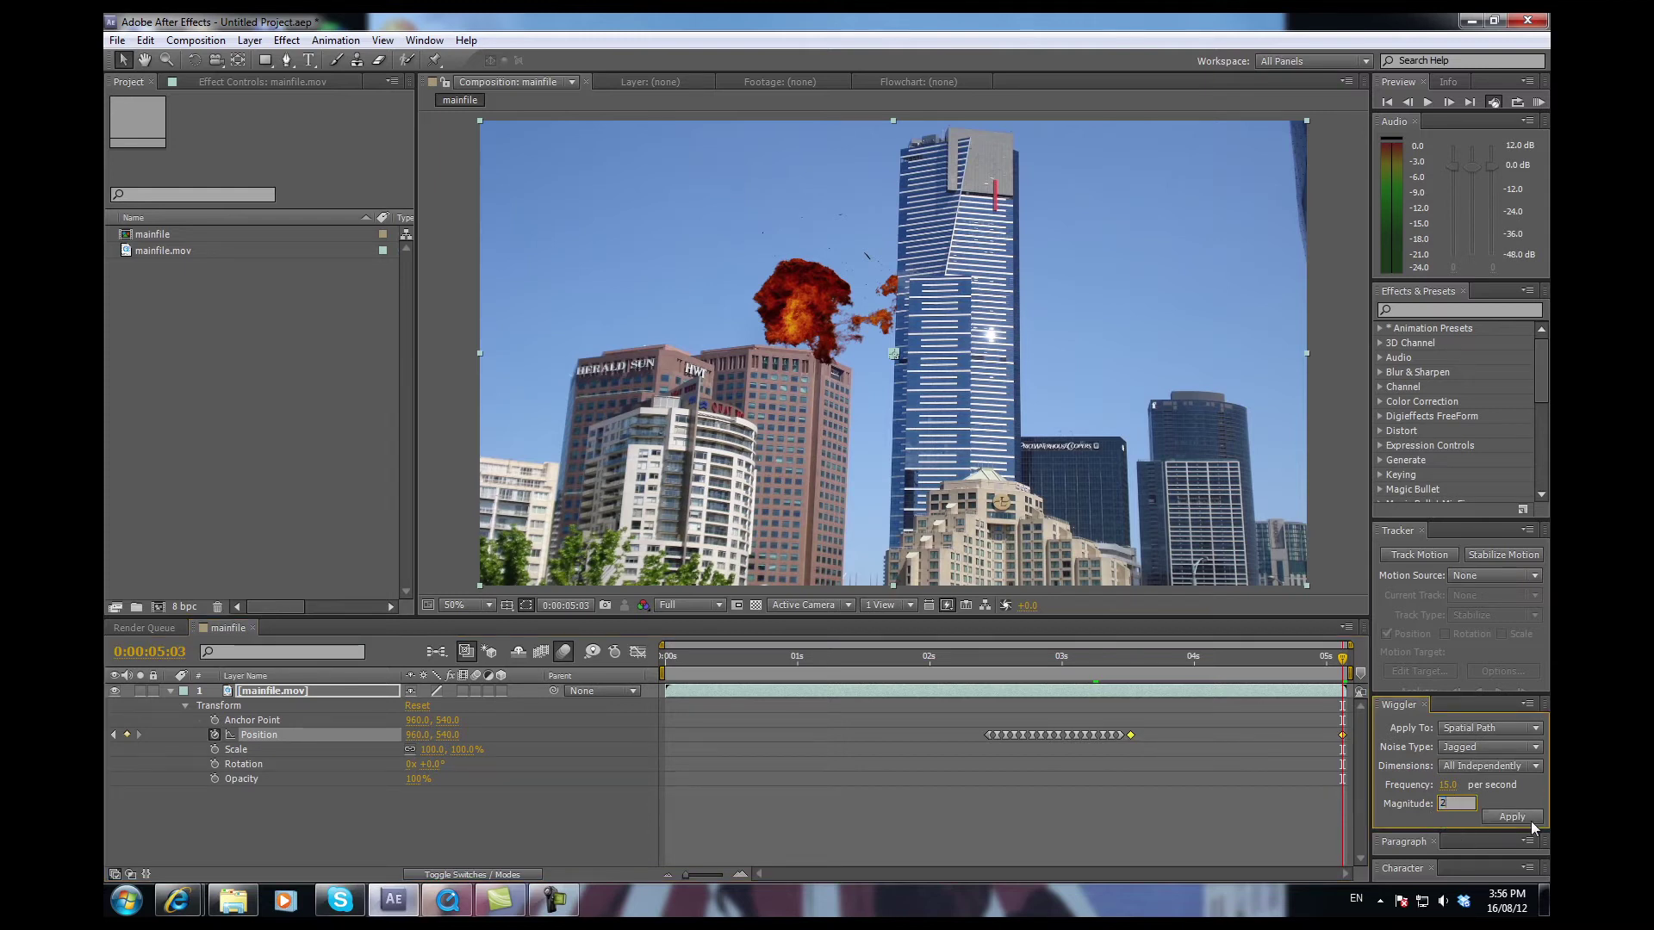
click(1512, 816)
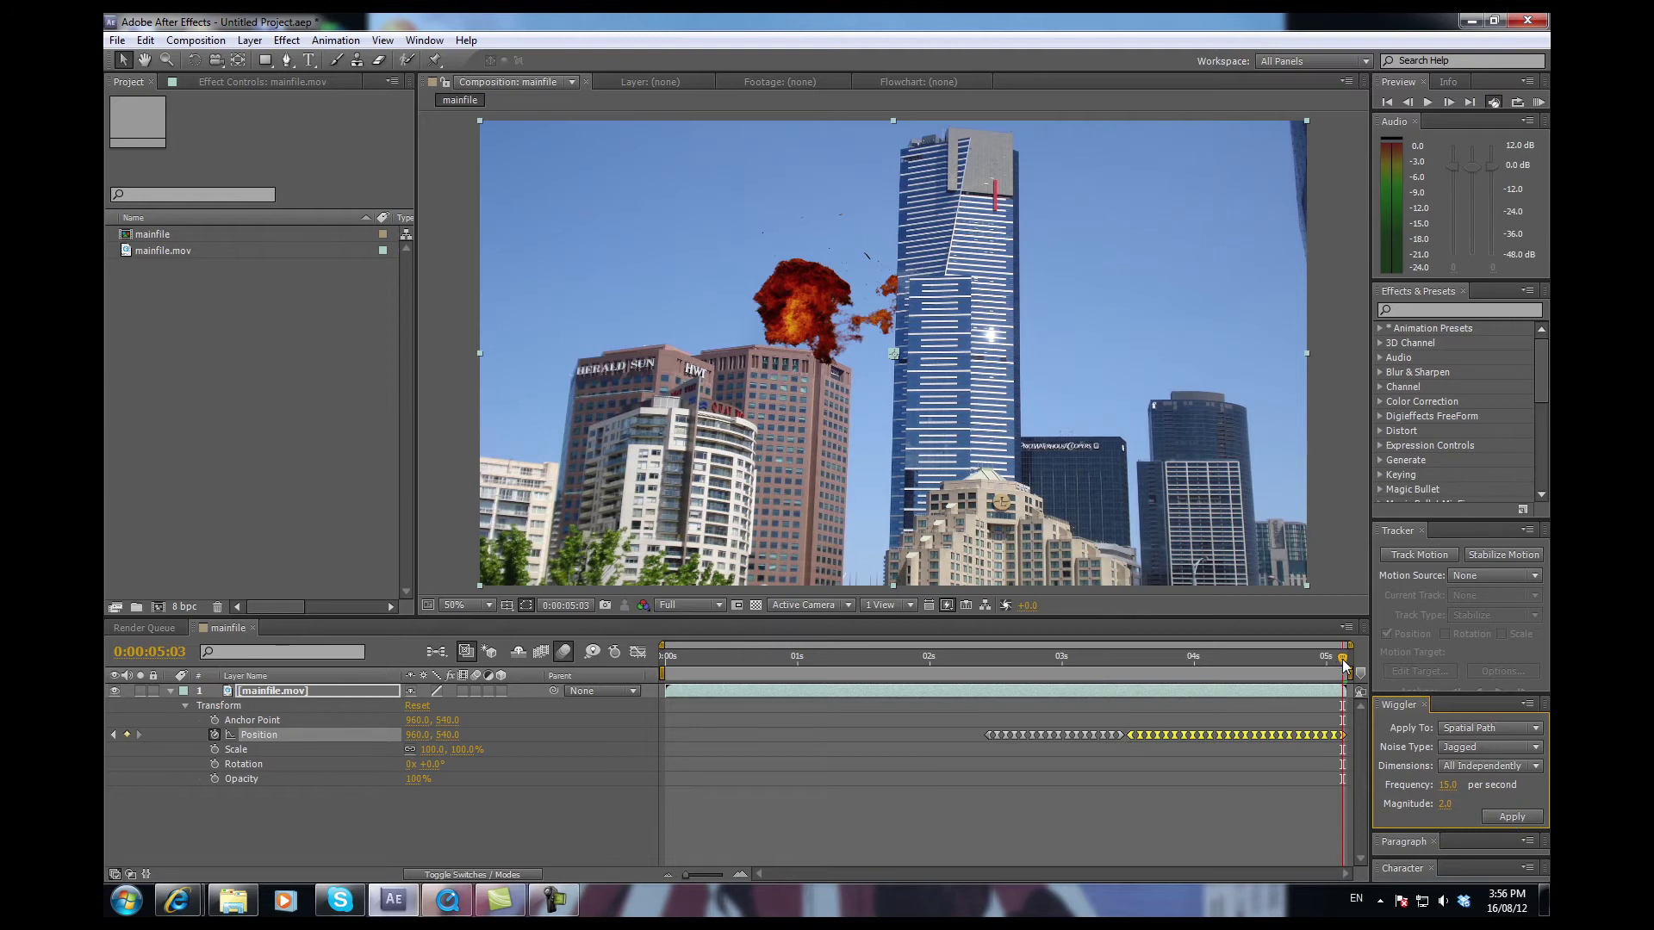
drag(1342, 658, 956, 680)
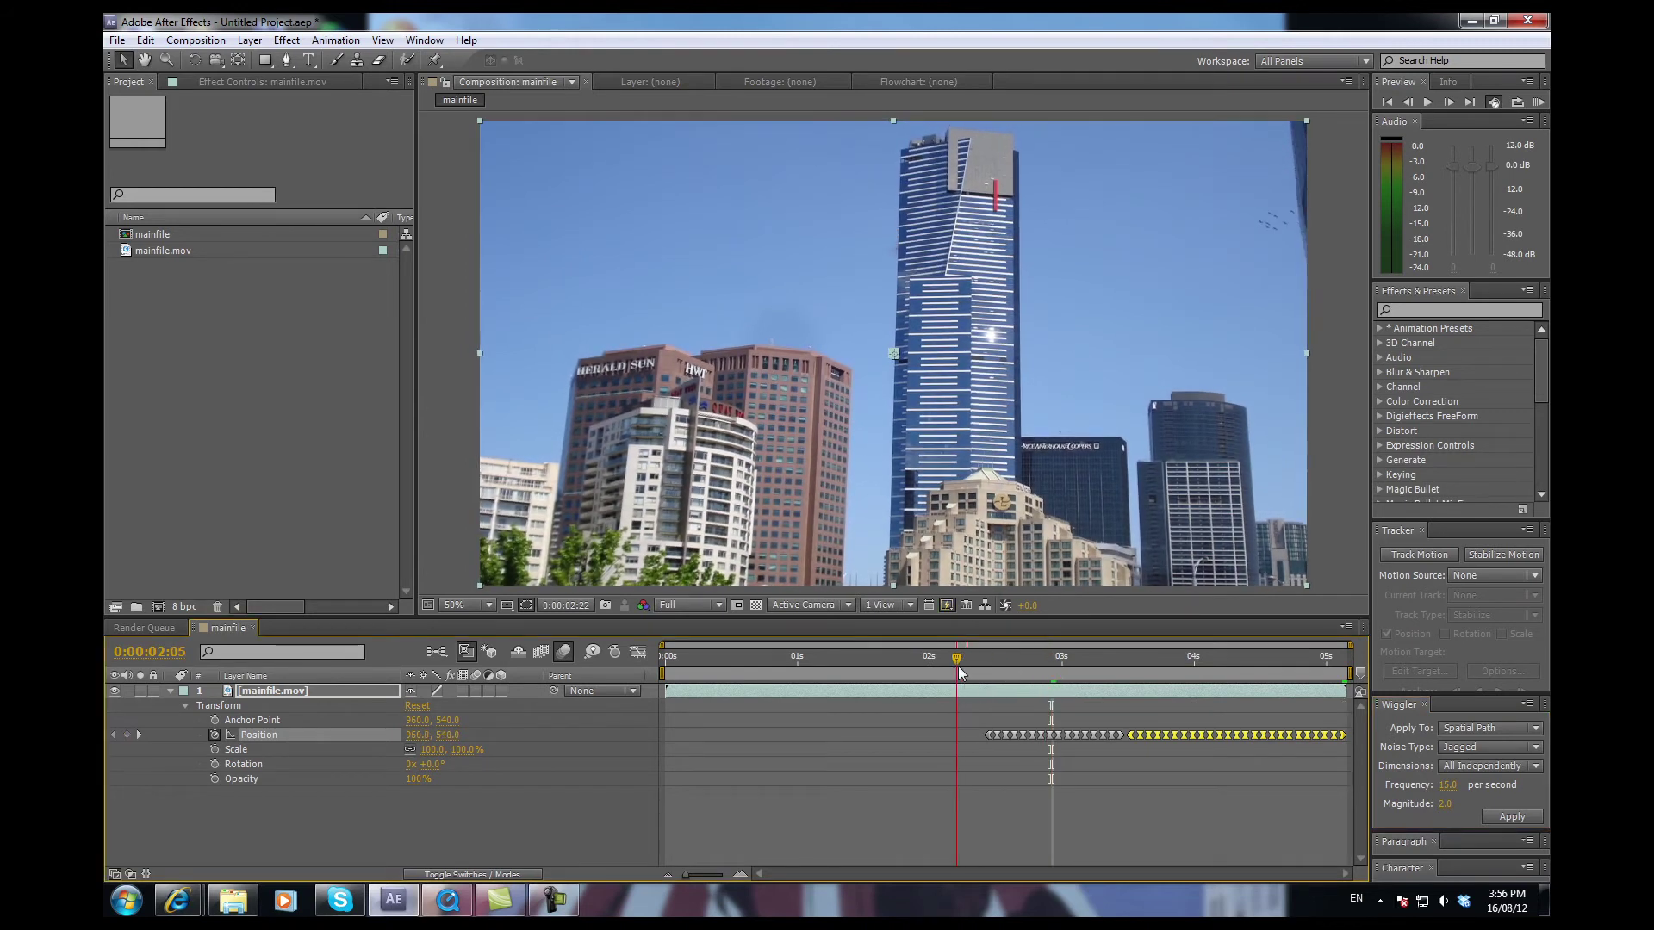
click(1427, 103)
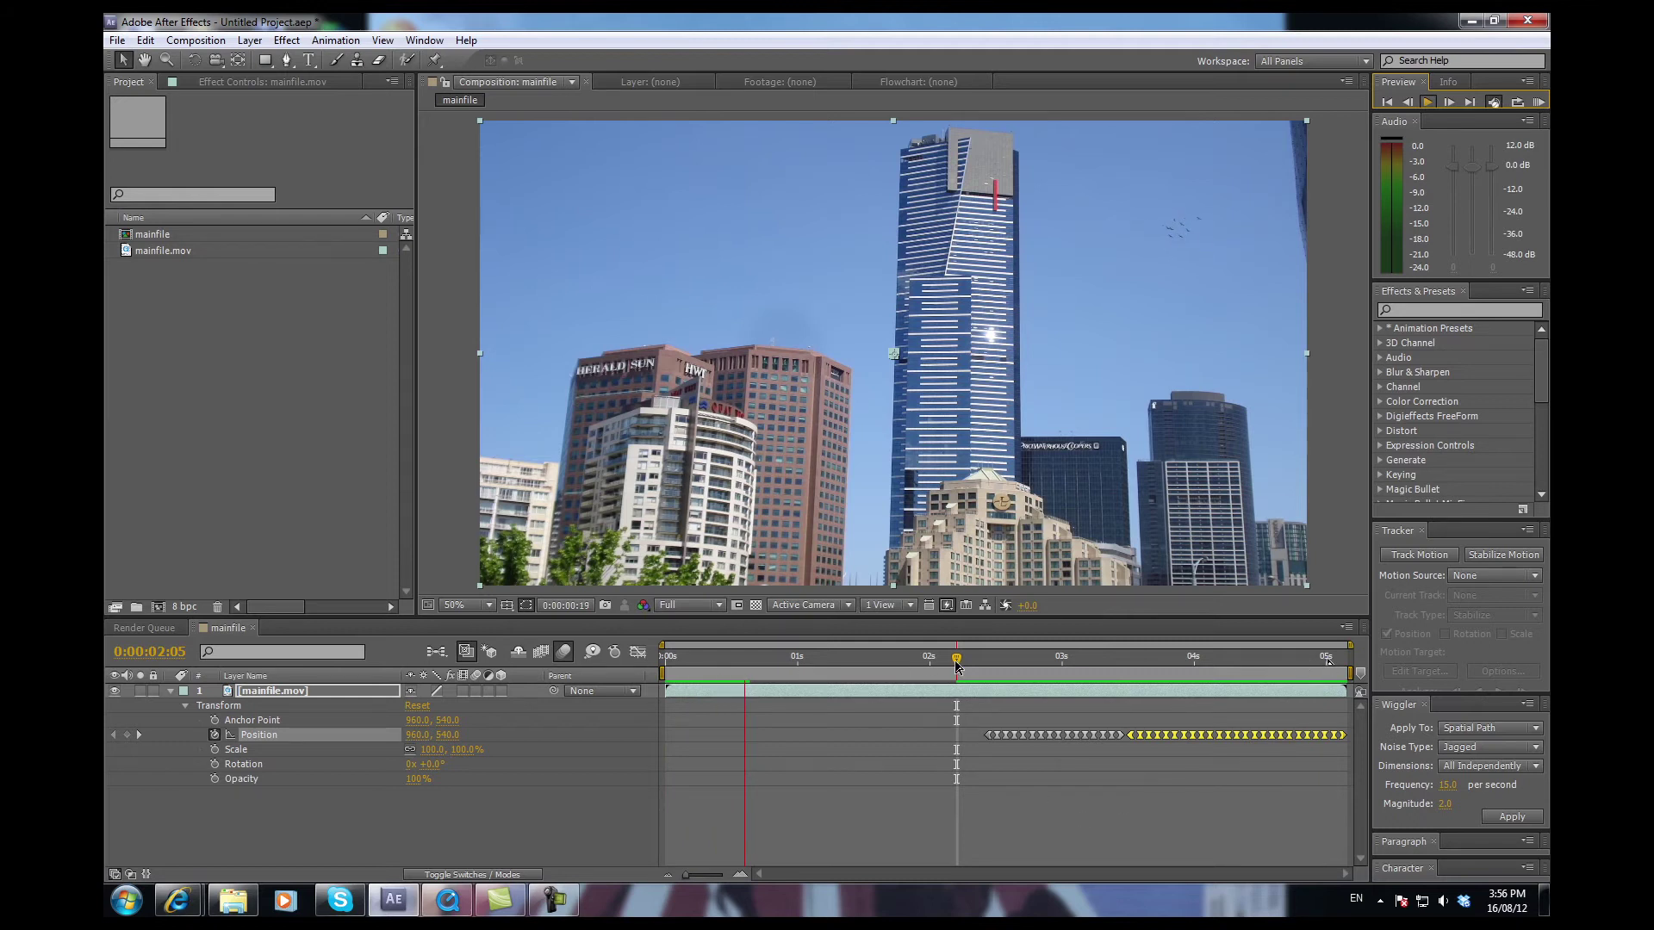
drag(957, 664, 1015, 673)
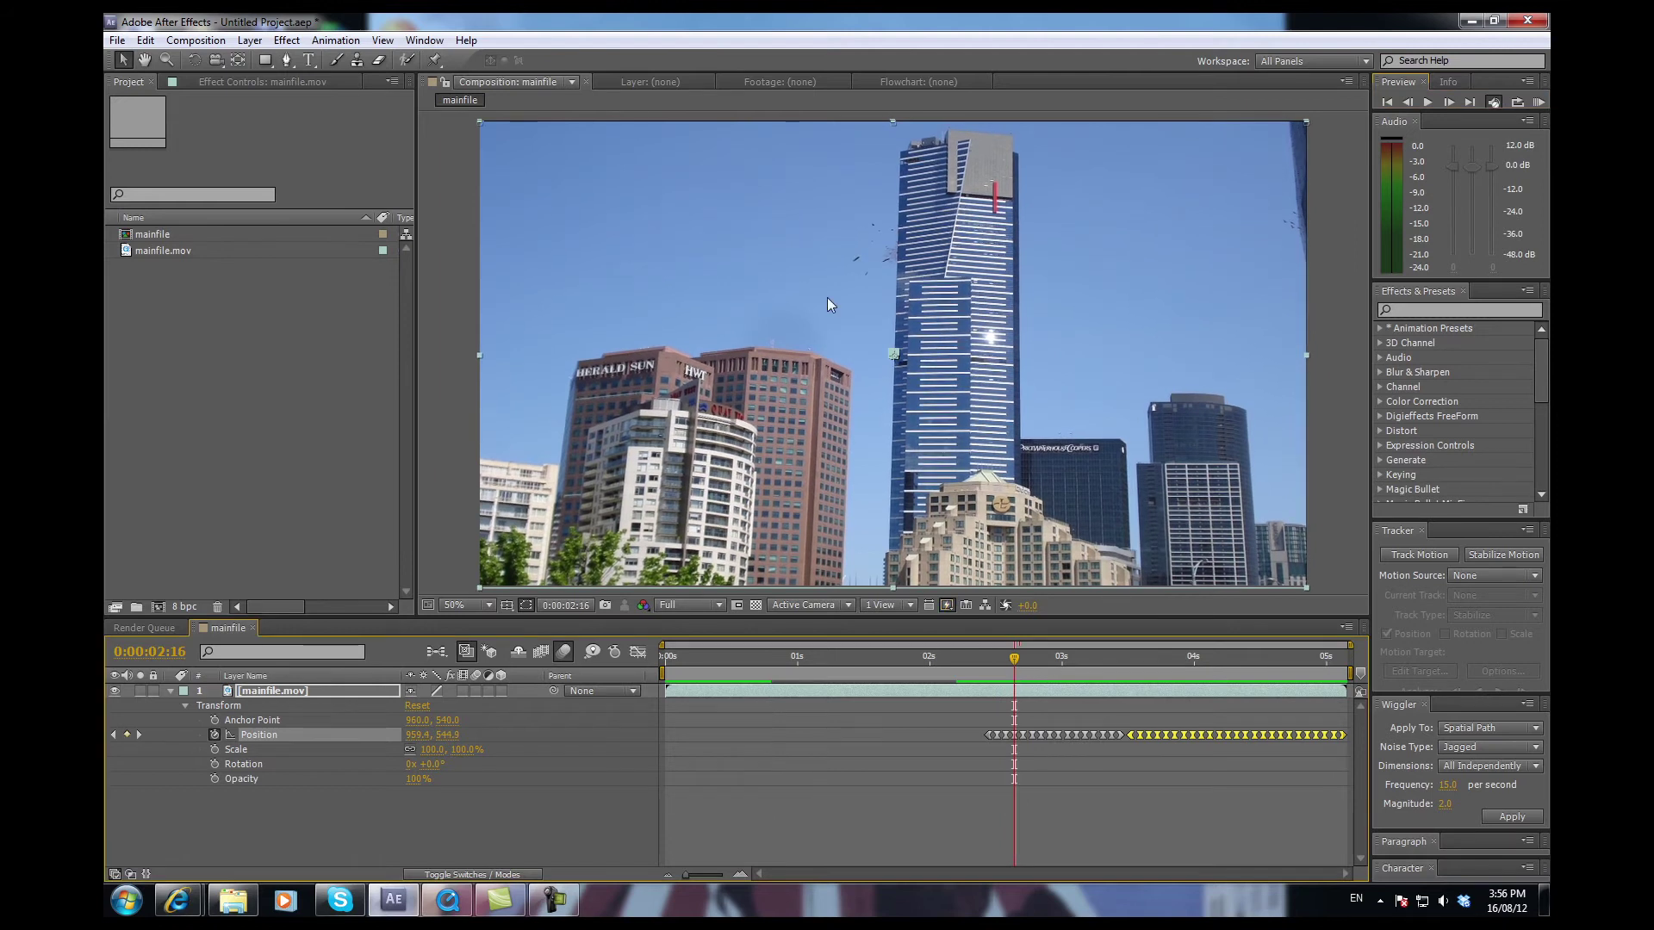
- Add the Stylize > Motion Tile effect to the mainfile.mov layer
click(287, 40)
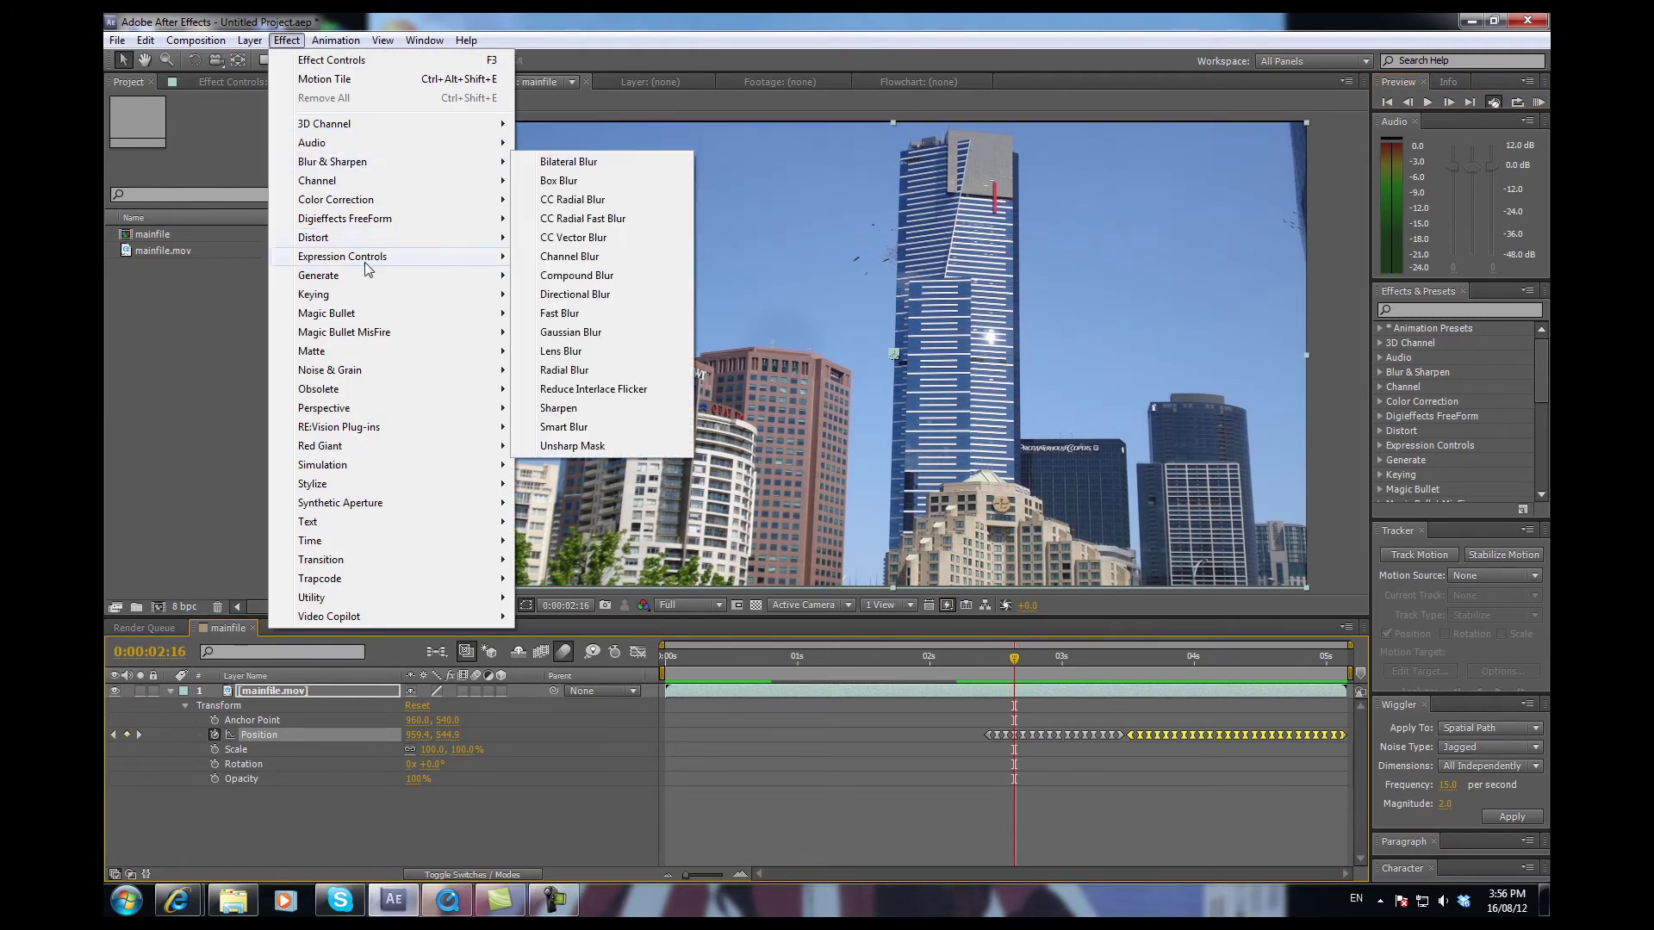
mouse_move(363, 301)
mouse_move(354, 483)
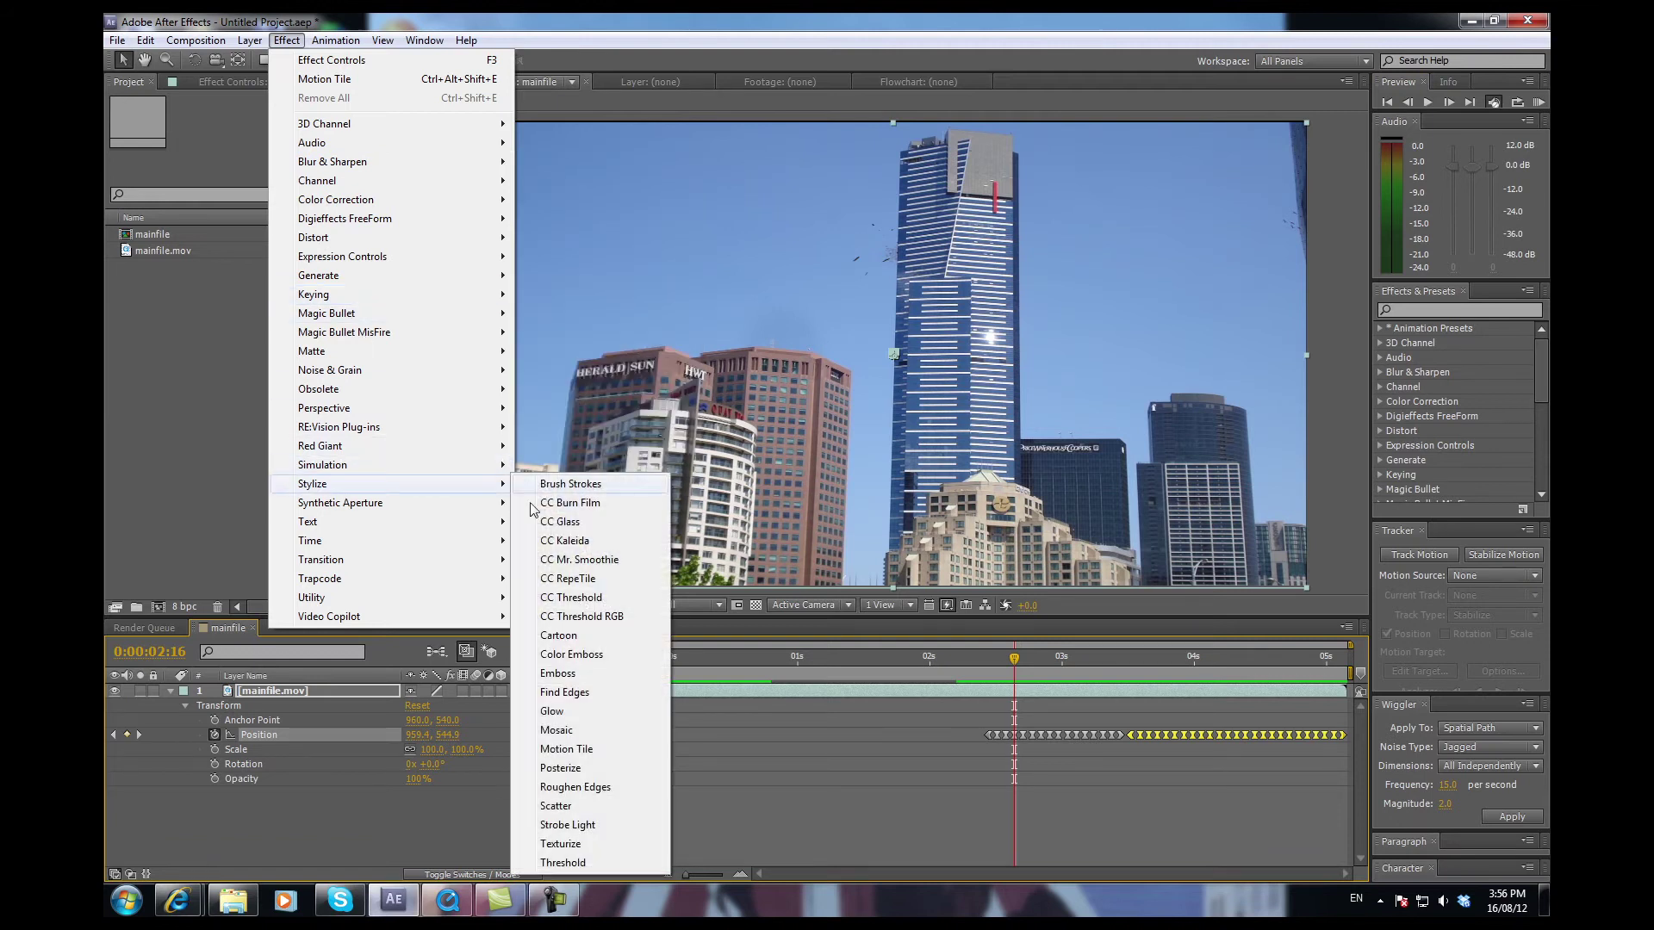
click(585, 749)
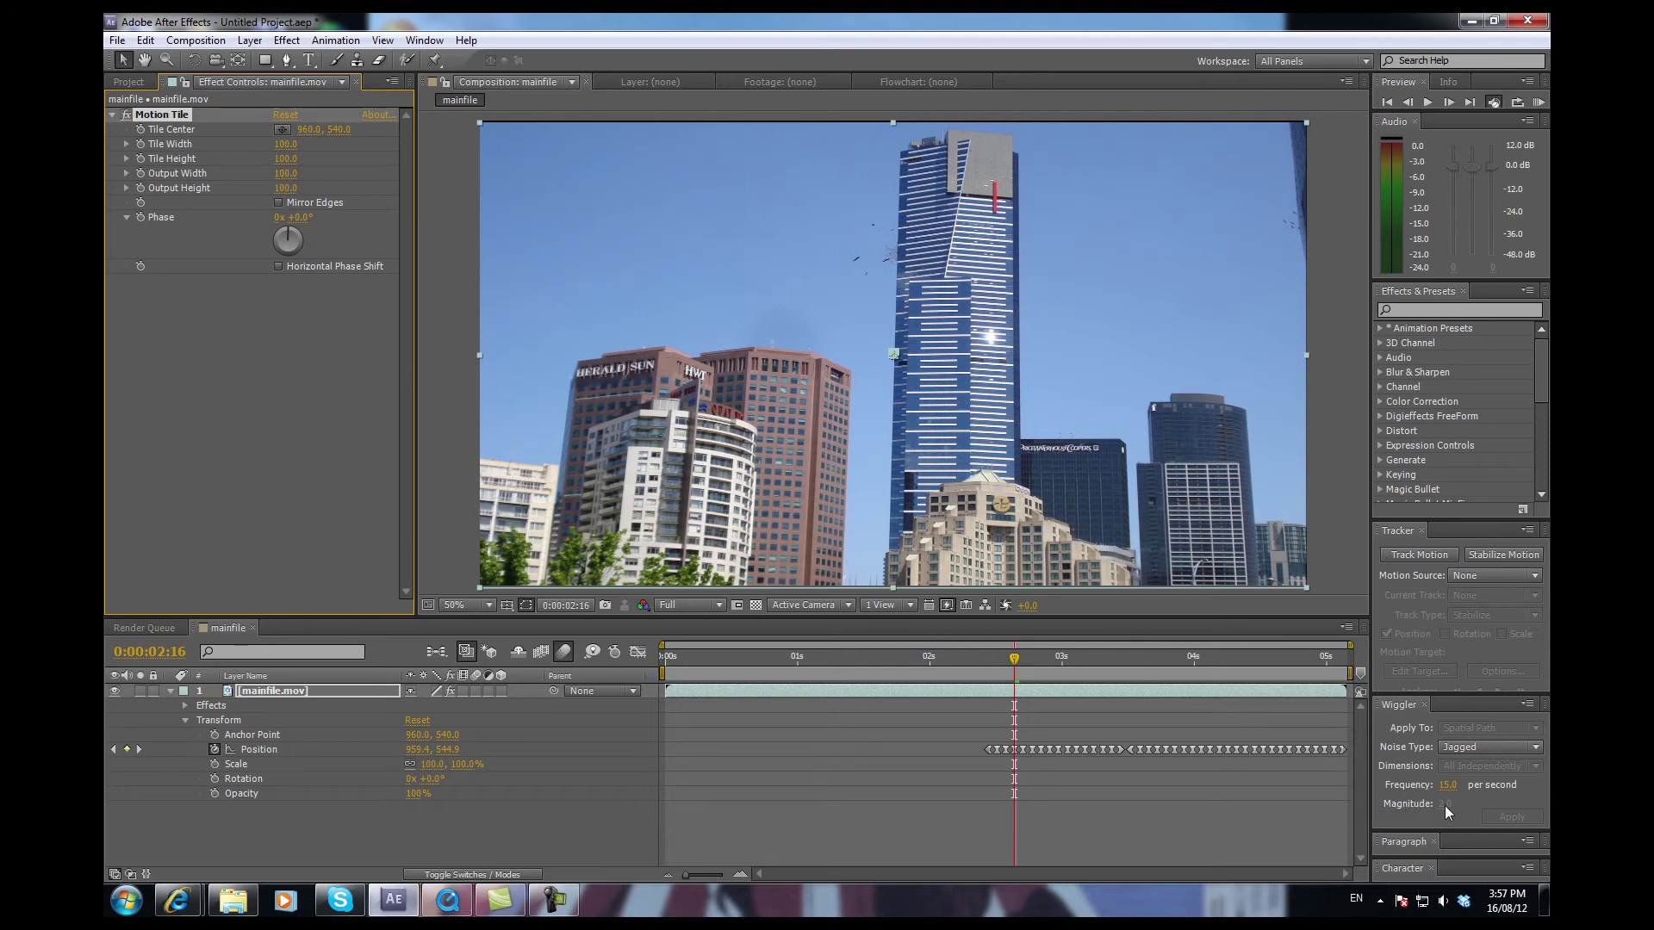
- Set Motion Tile Output Width and Output Height to 105 and enable Mirror Edges
click(285, 173)
text(105)
click(285, 188)
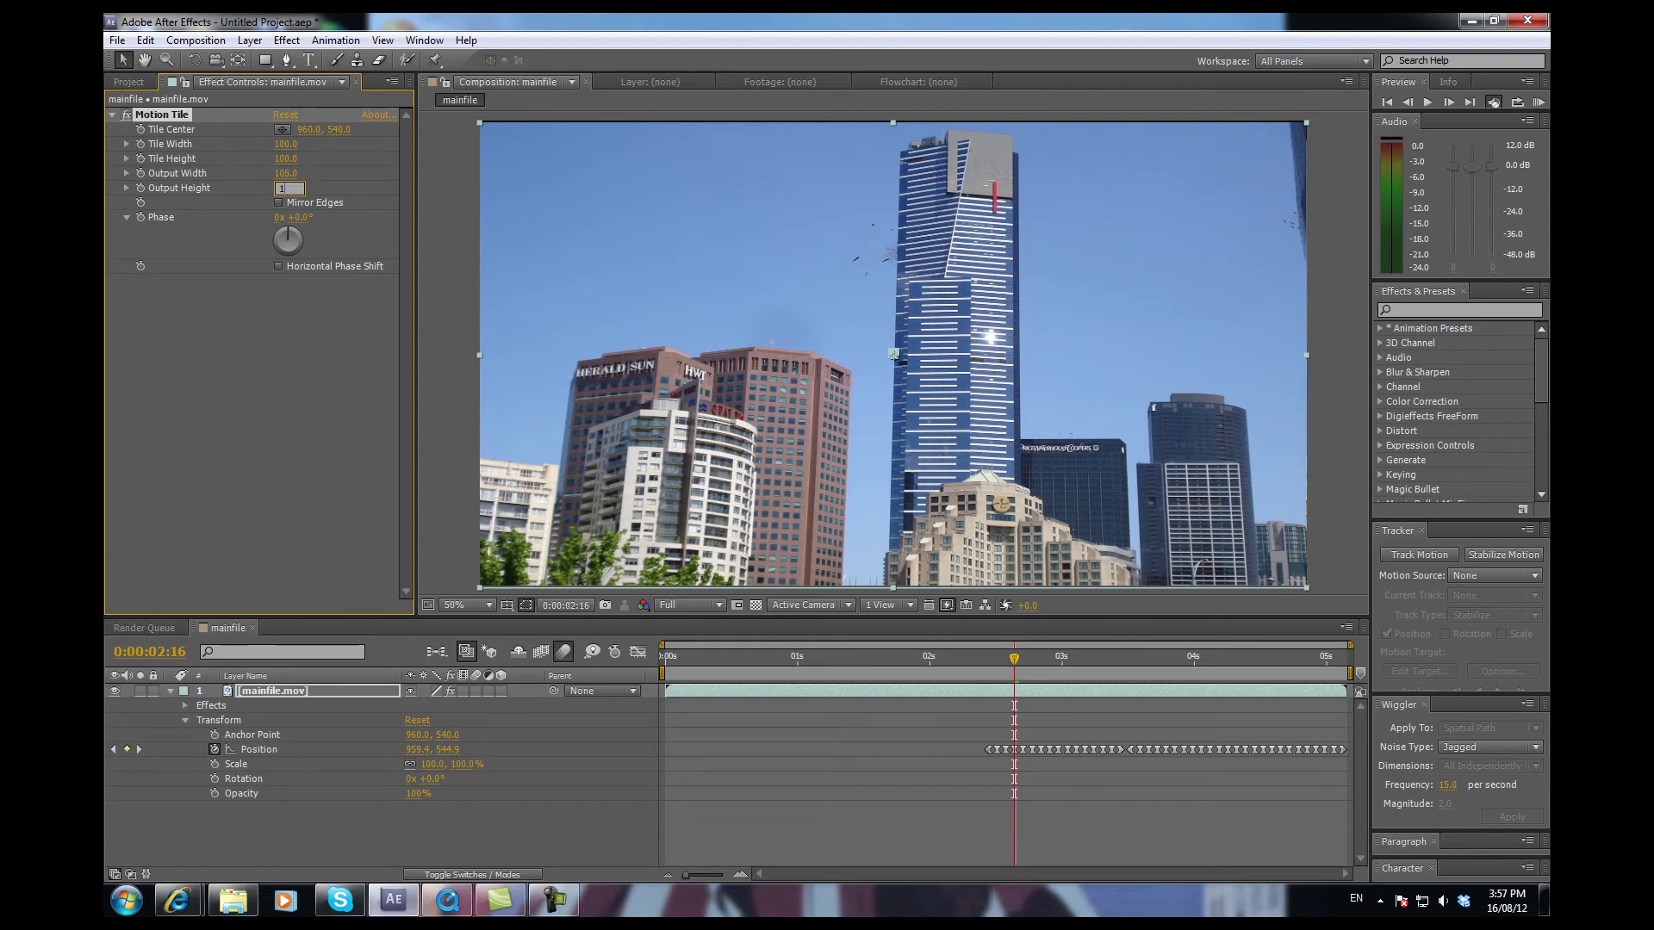
text(105)
click(303, 293)
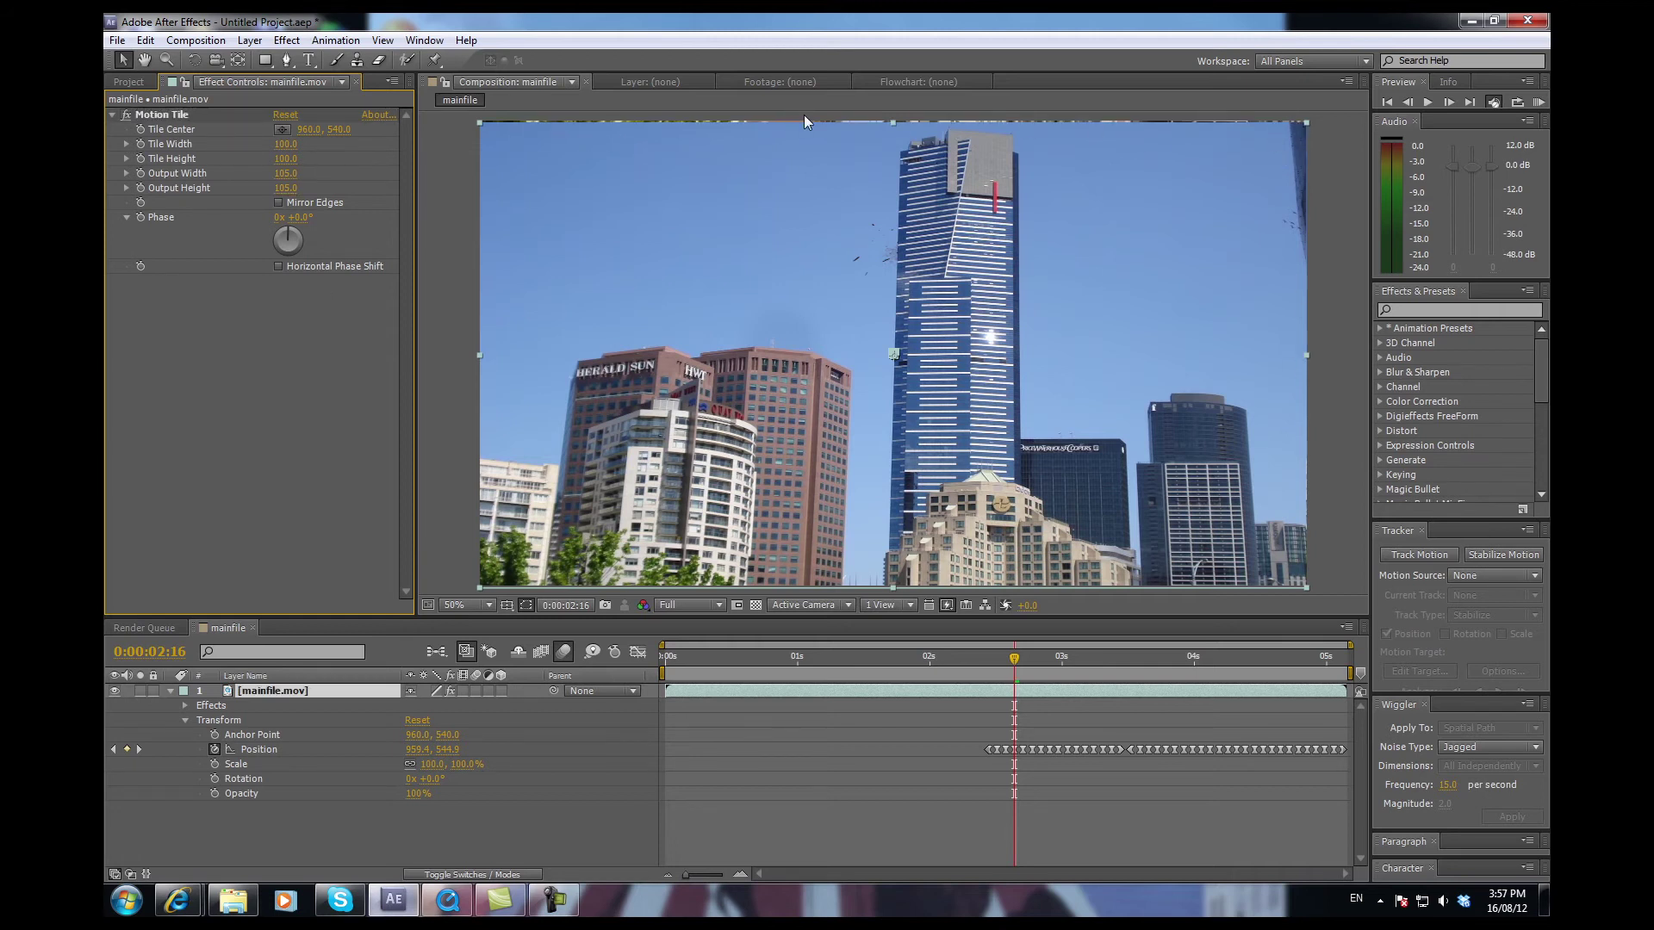
click(278, 203)
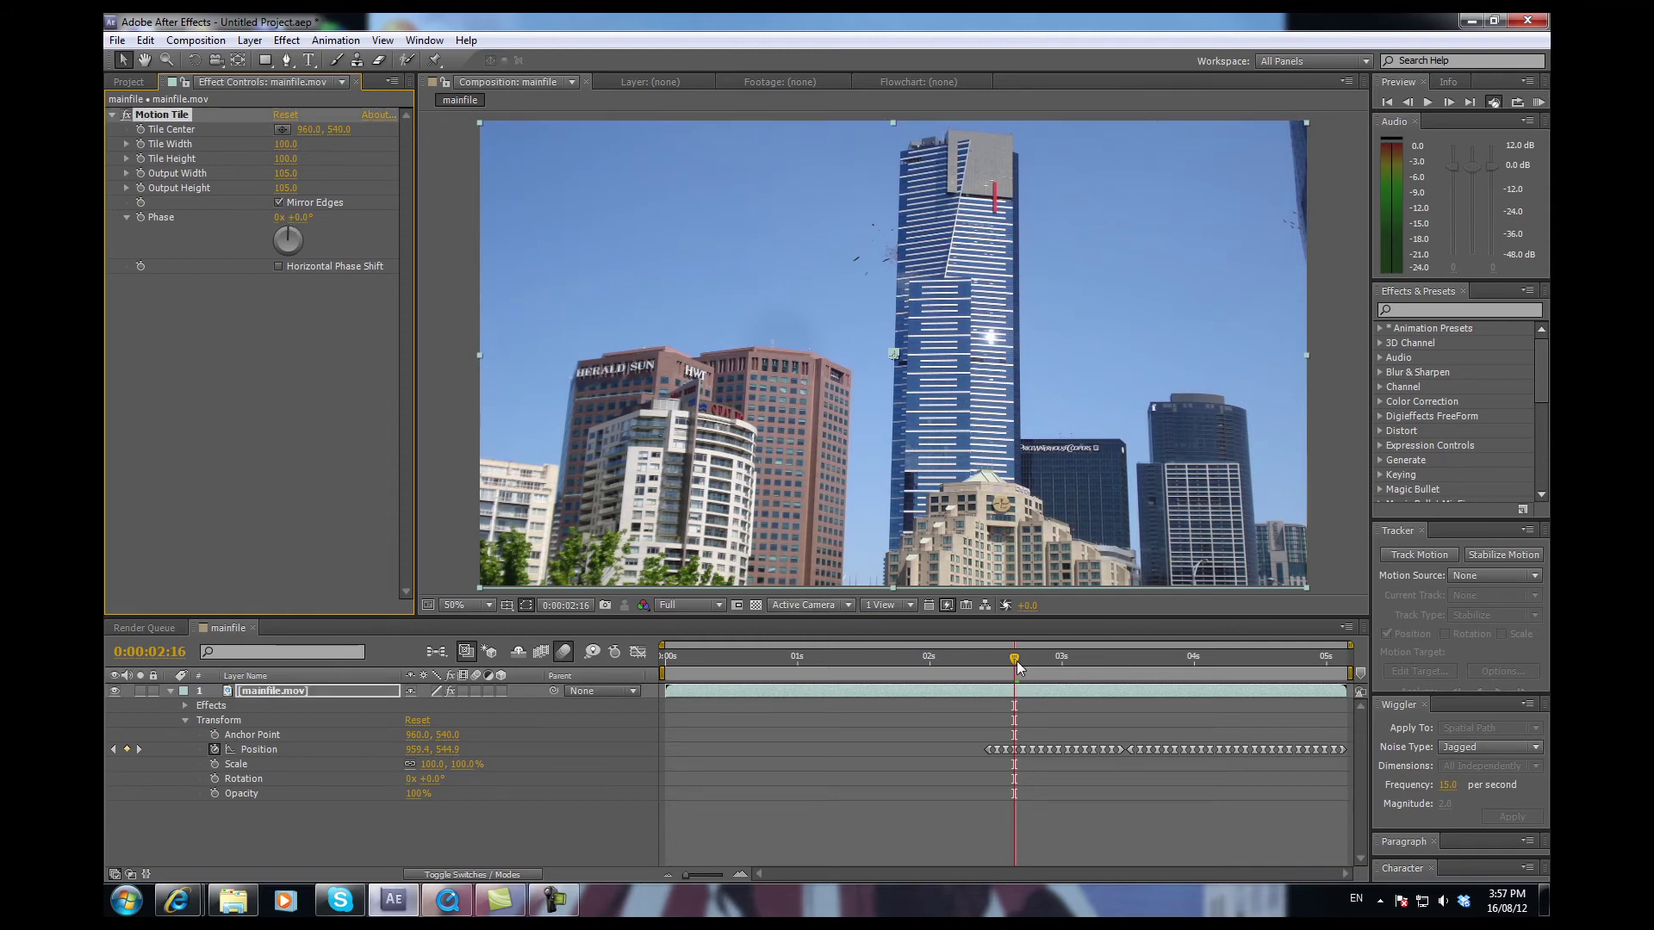
- Scrub around the explosion to check the mirrored tile edges
drag(1017, 663, 1052, 660)
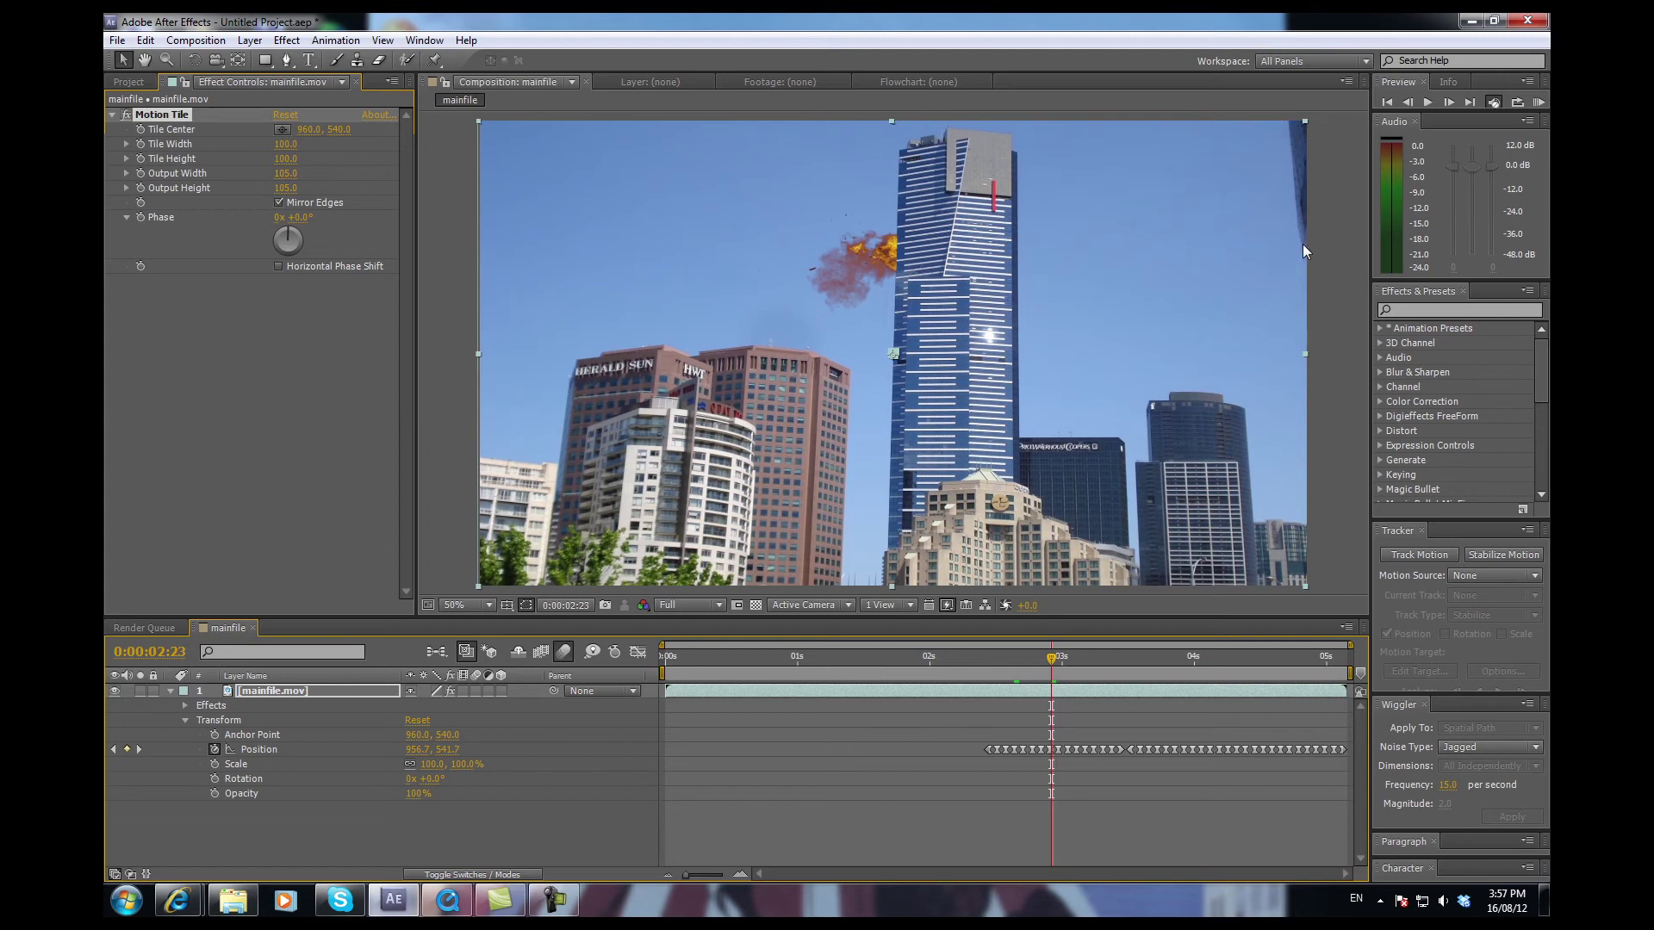
click(1073, 662)
drag(1075, 668, 998, 724)
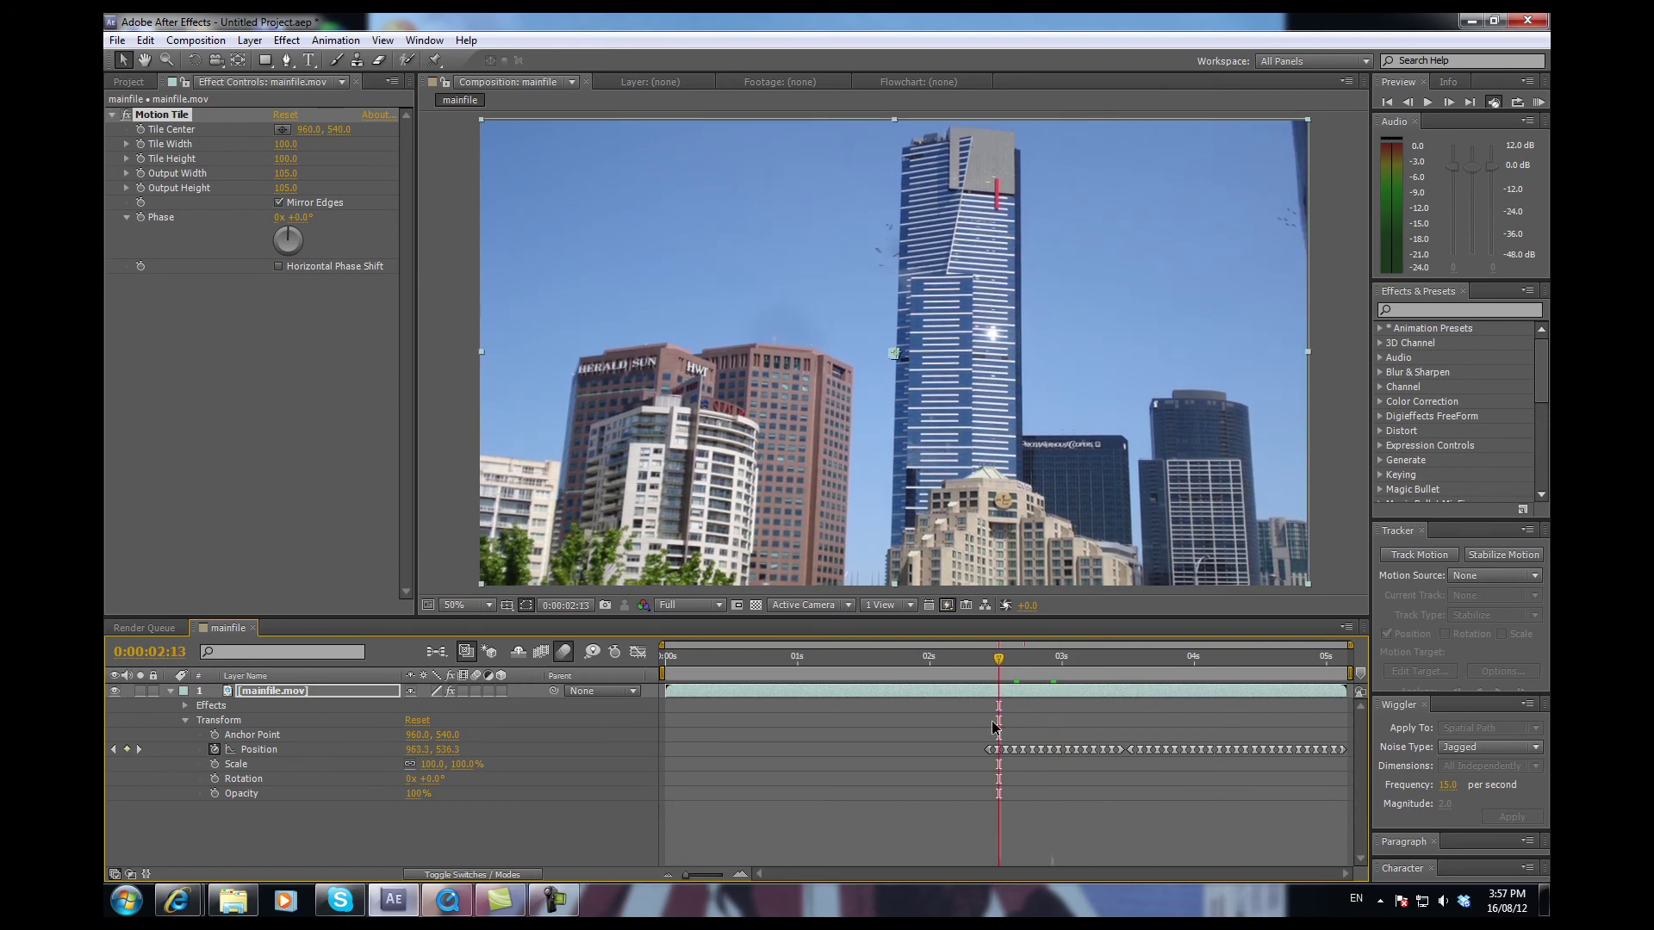
- Enable motion blur on the mainfile.mov layer and for the composition, then collapse the layer
click(474, 691)
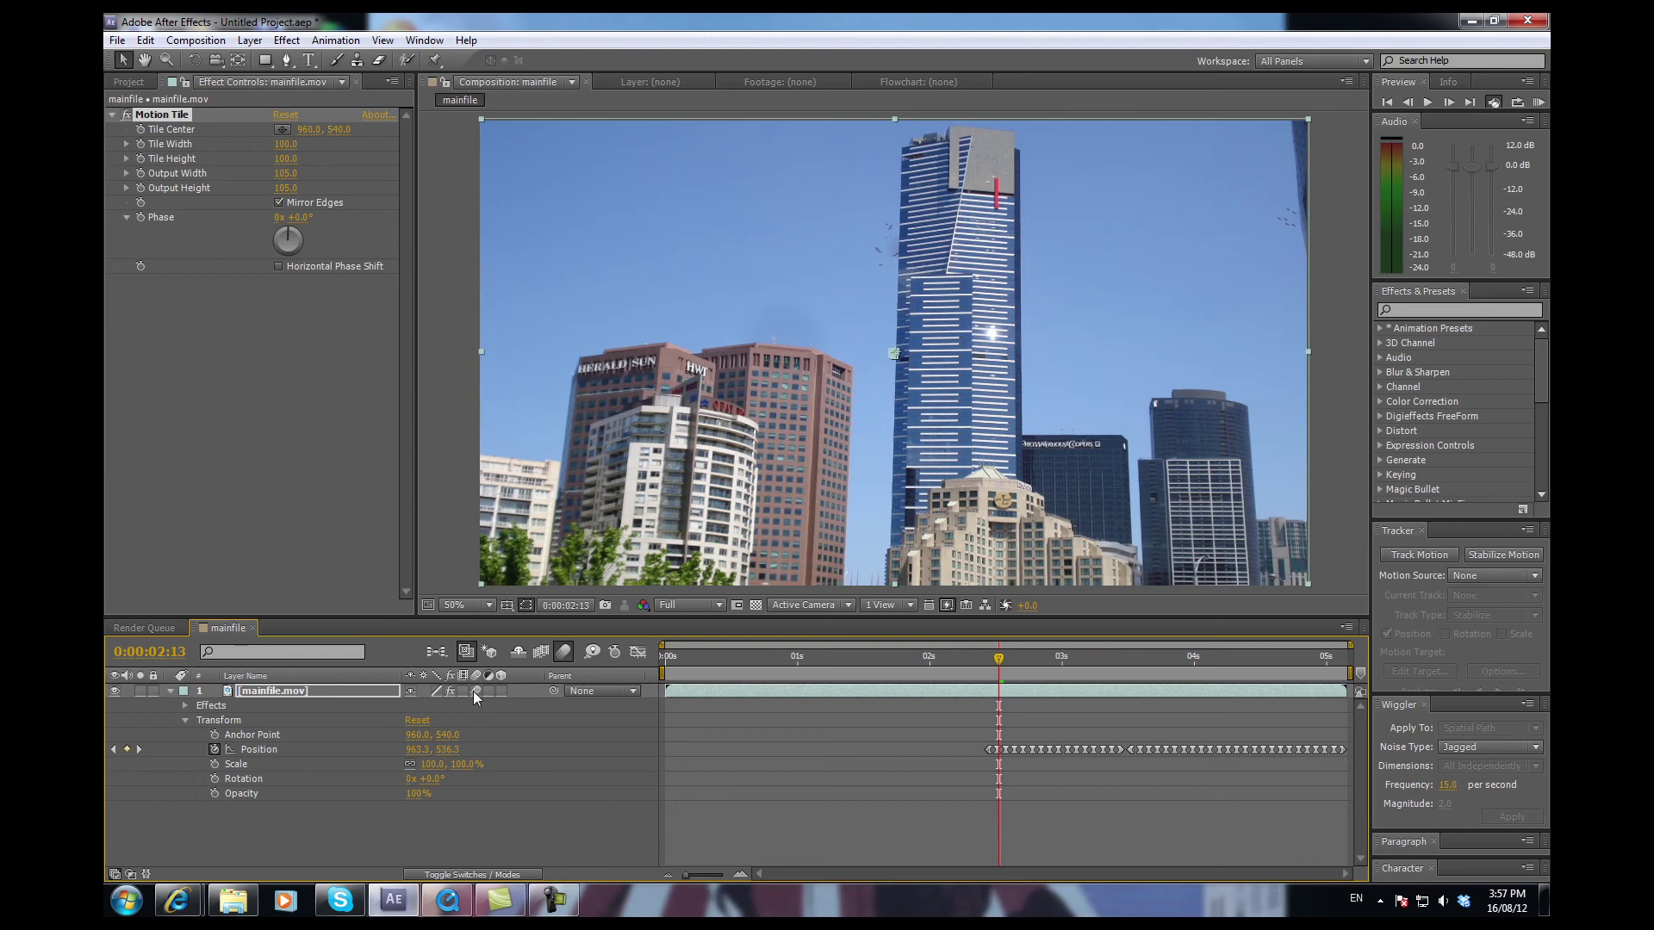
click(564, 655)
mouse_move(1000, 656)
mouse_down()
mouse_move(978, 658)
mouse_move(1159, 663)
mouse_move(1003, 674)
mouse_up()
click(171, 692)
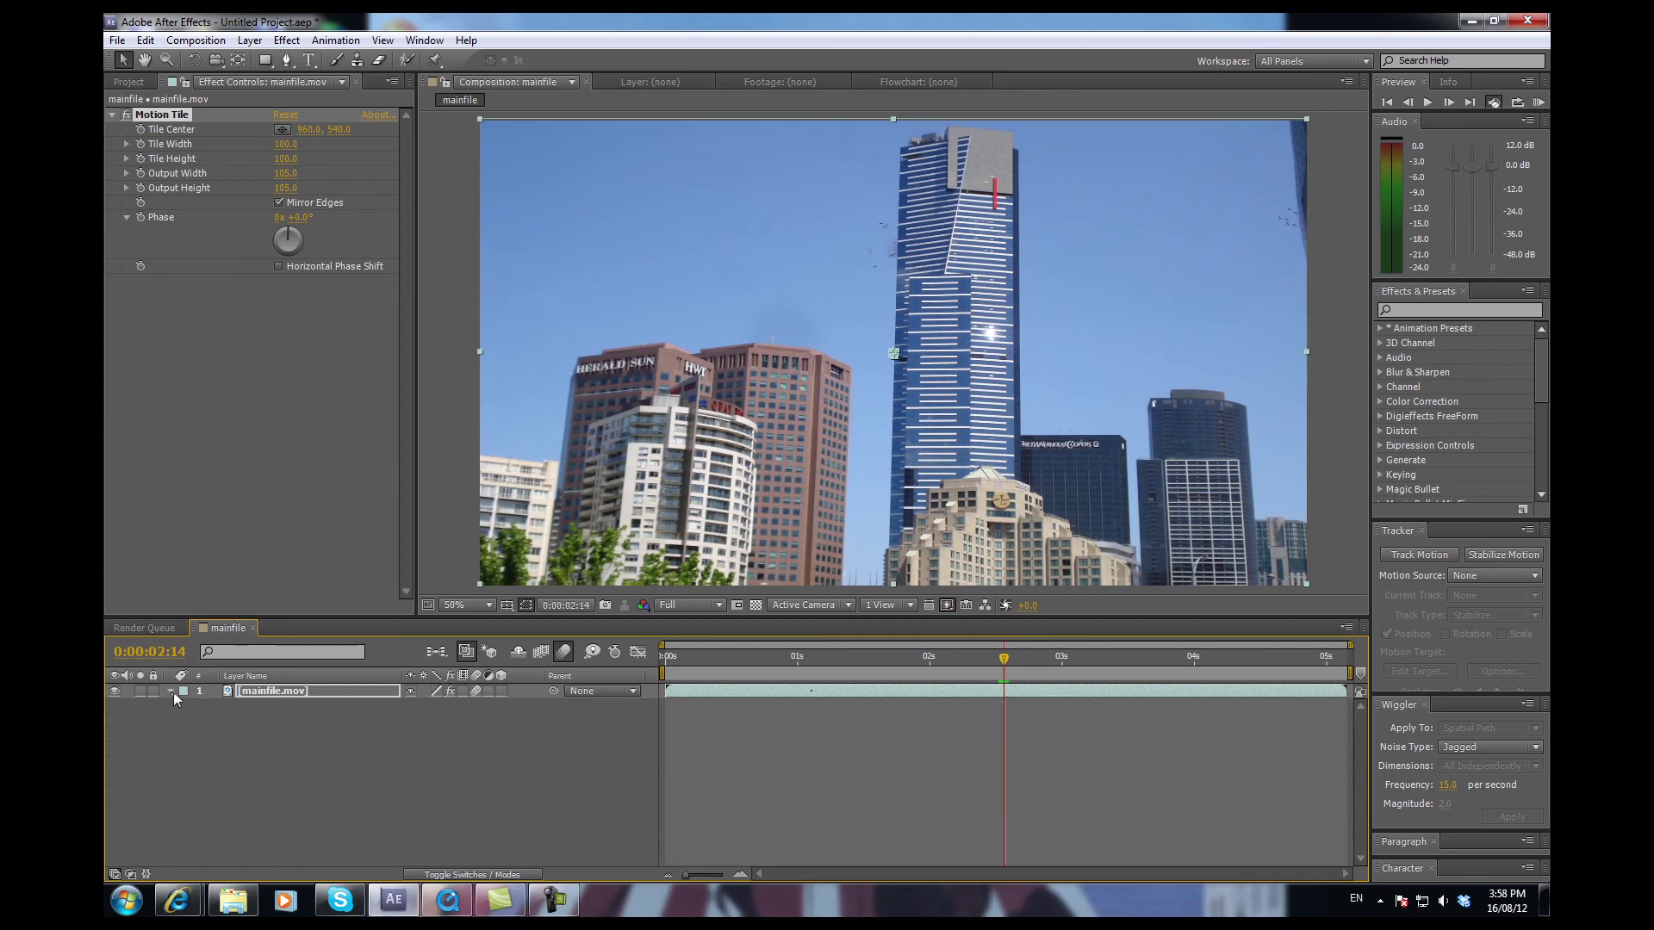
- Preview the shaken, motion-blurred explosion from around the two-second mark
drag(1003, 662, 951, 661)
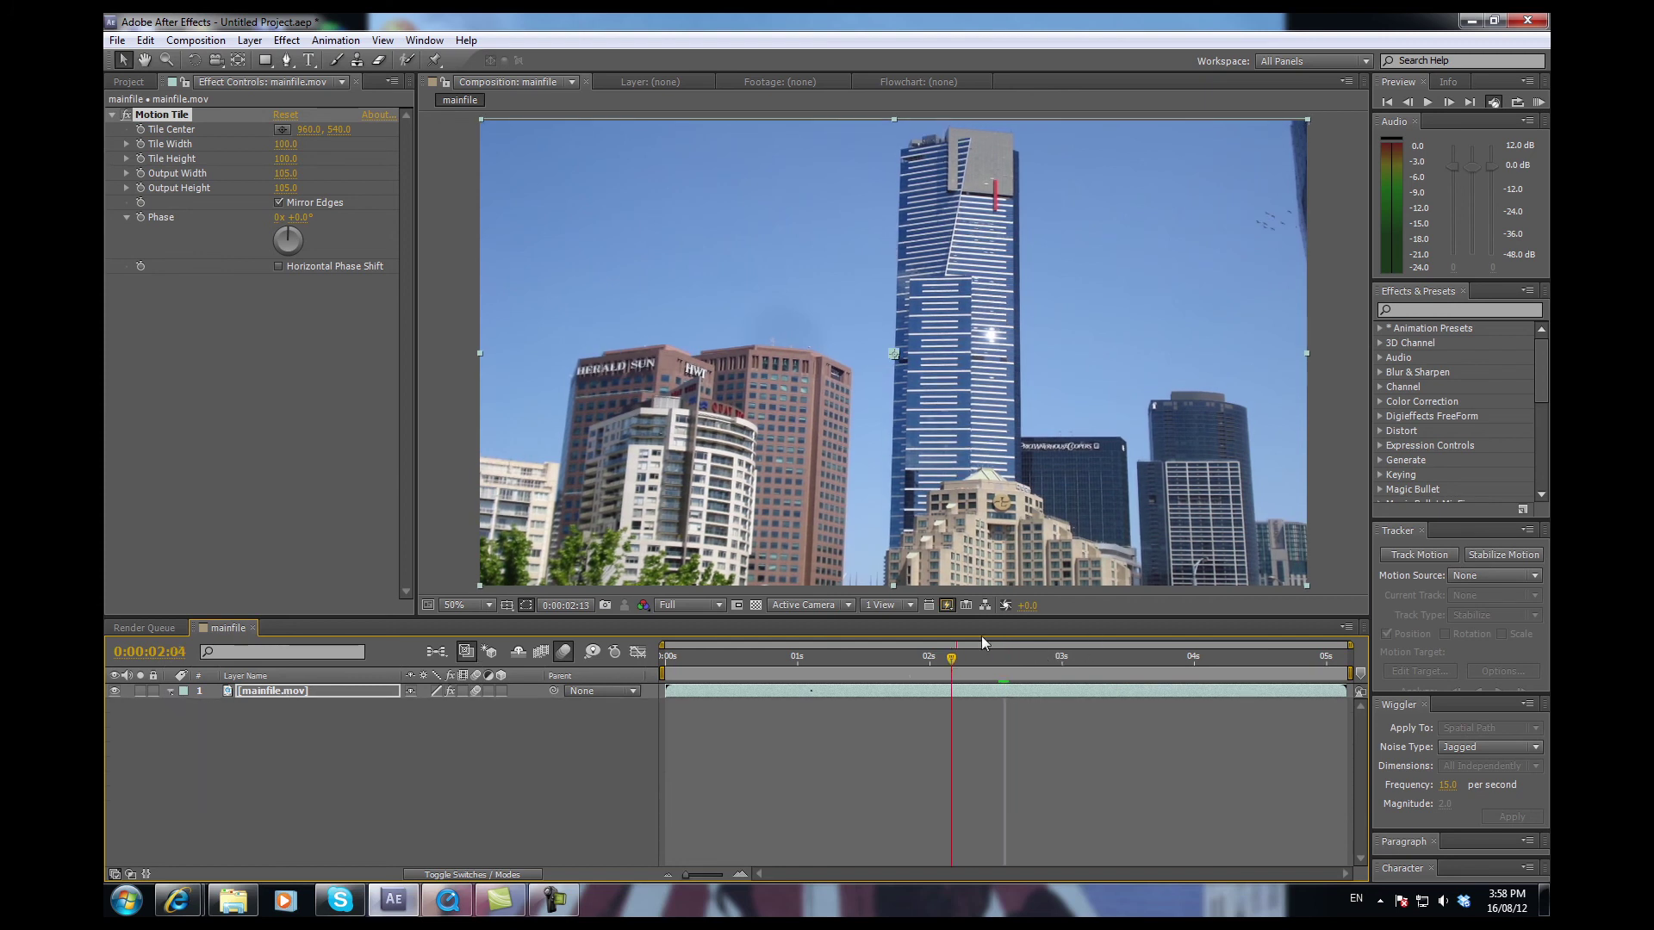
click(1427, 102)
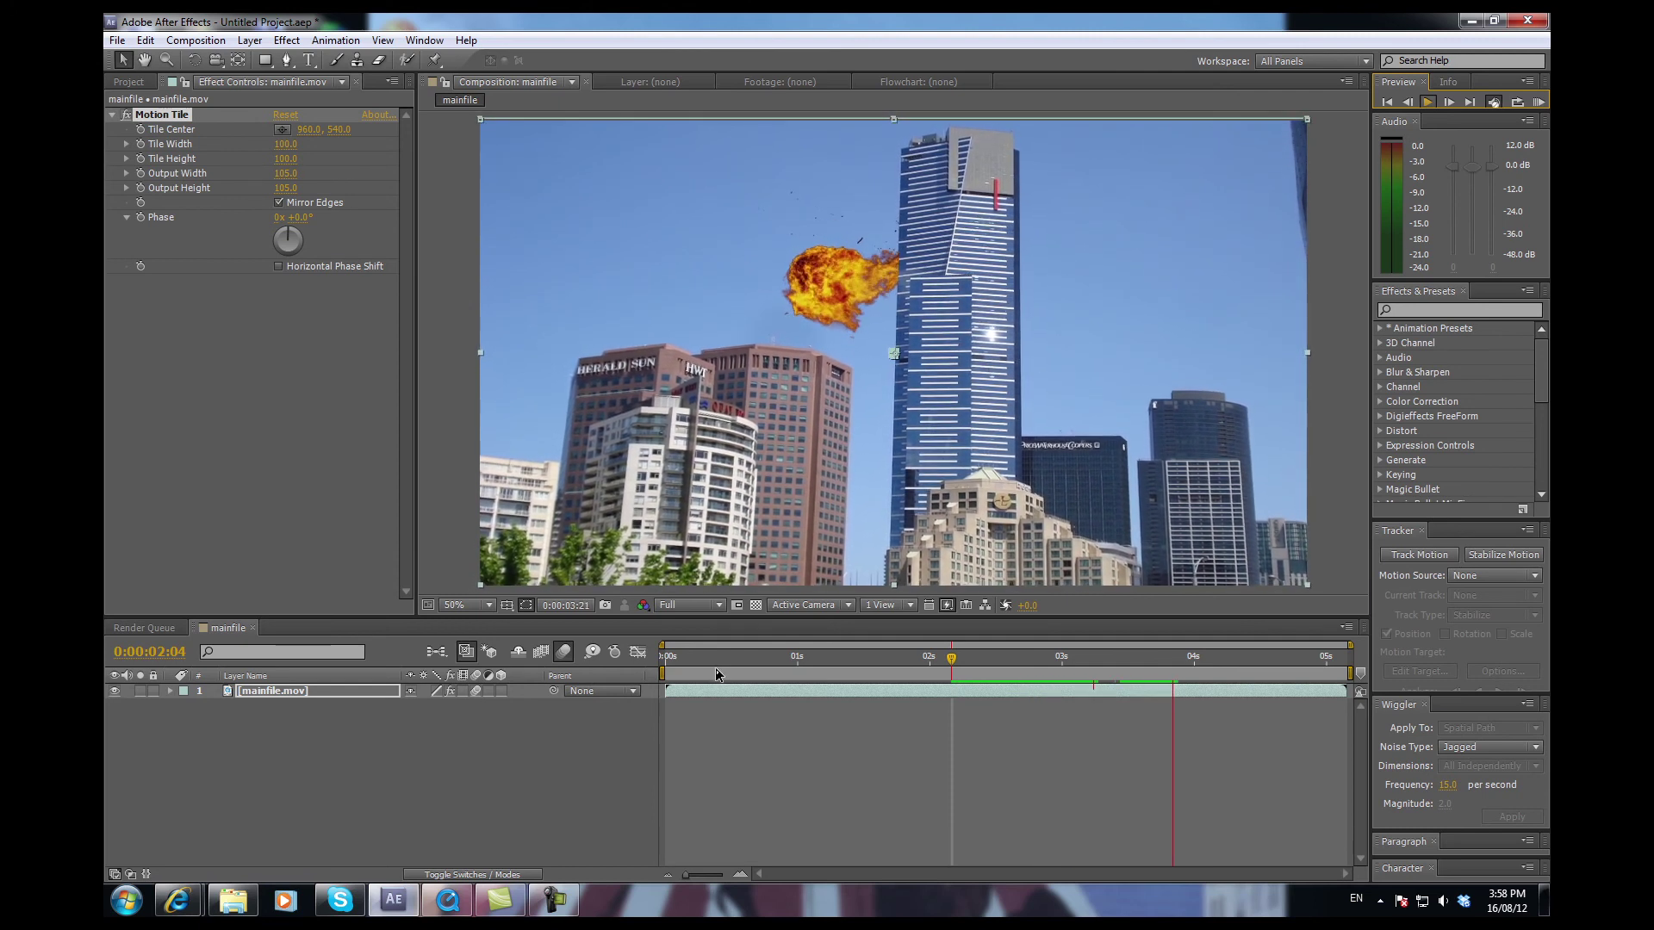
click(564, 657)
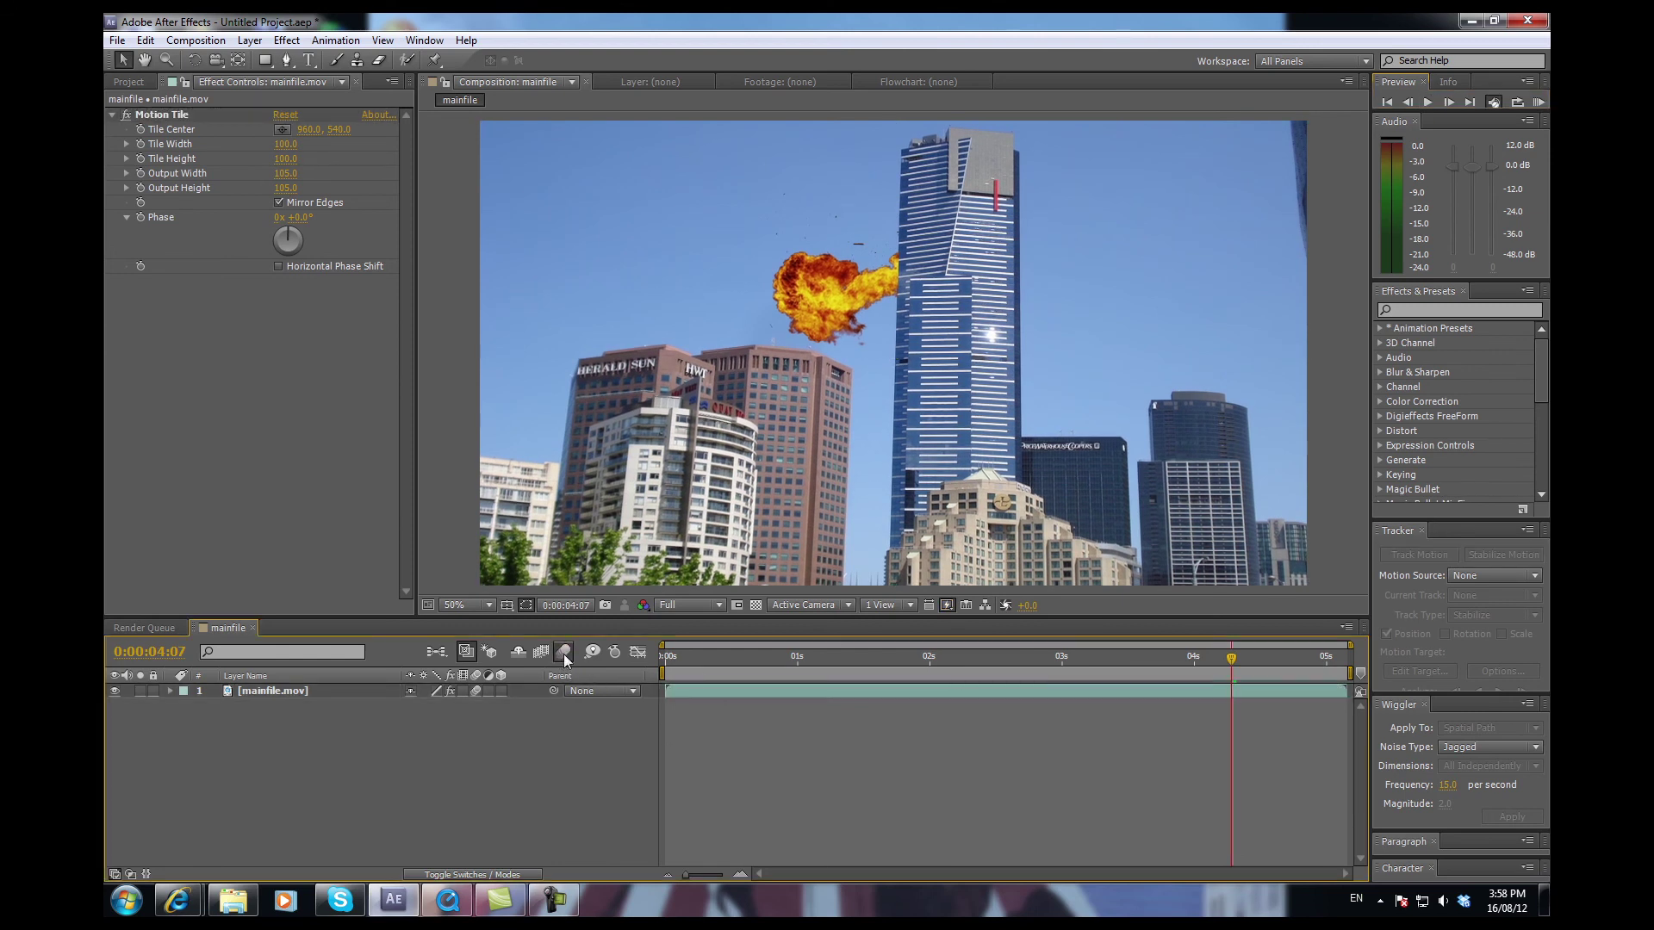
drag(1233, 660, 1000, 669)
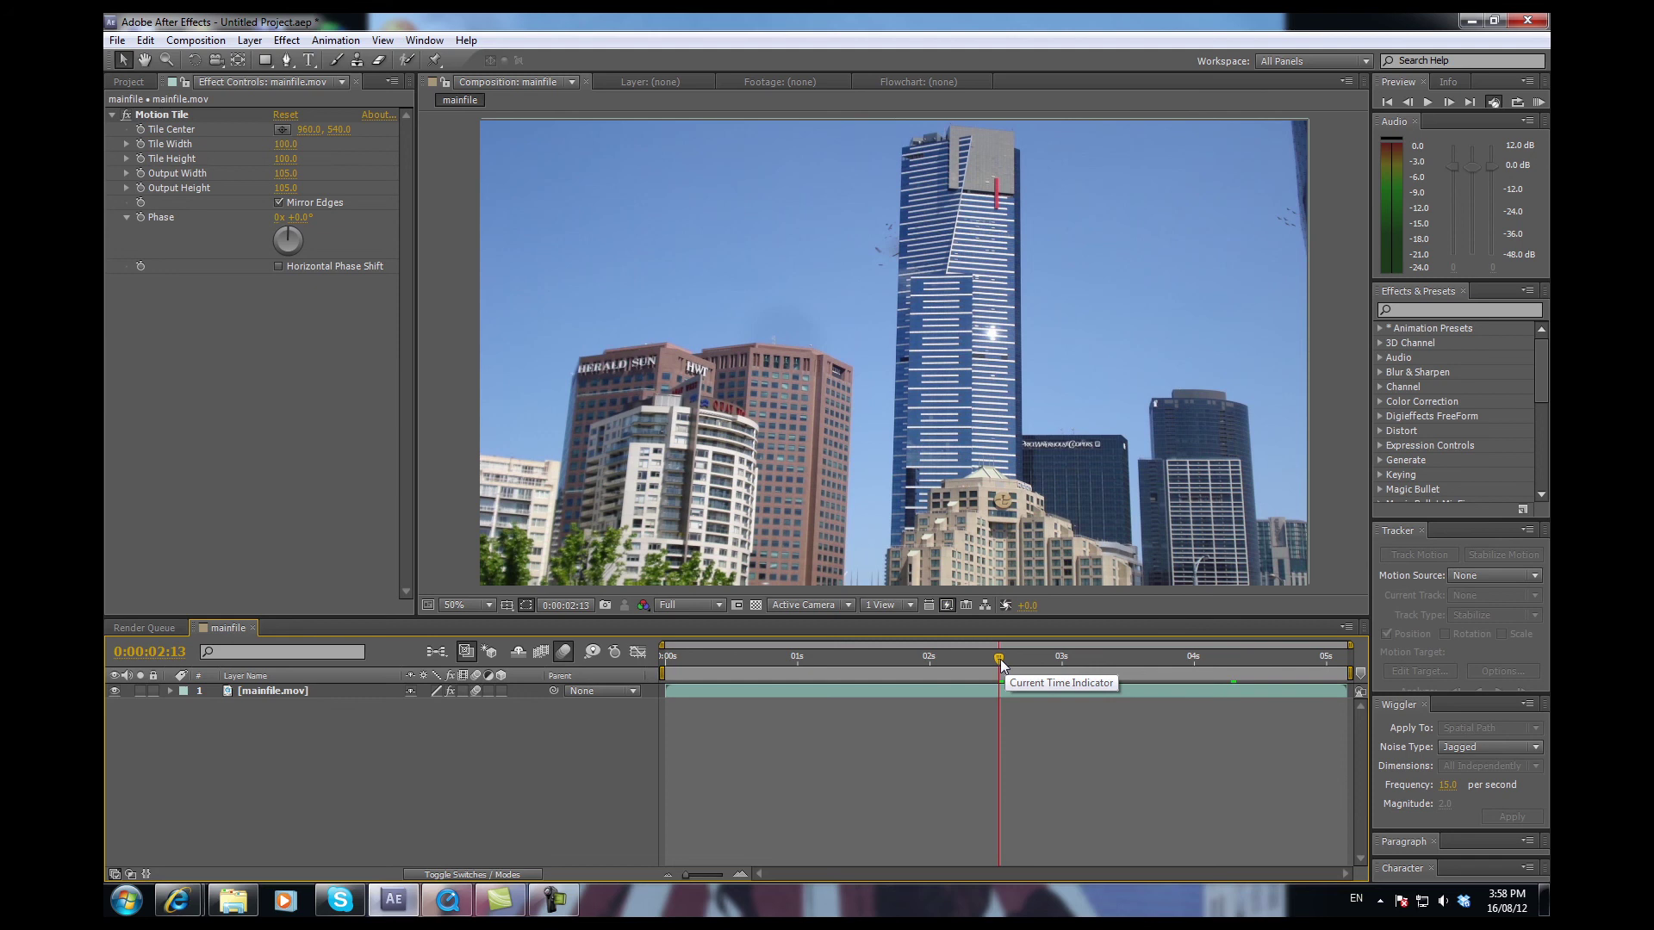
drag(1000, 659, 1069, 704)
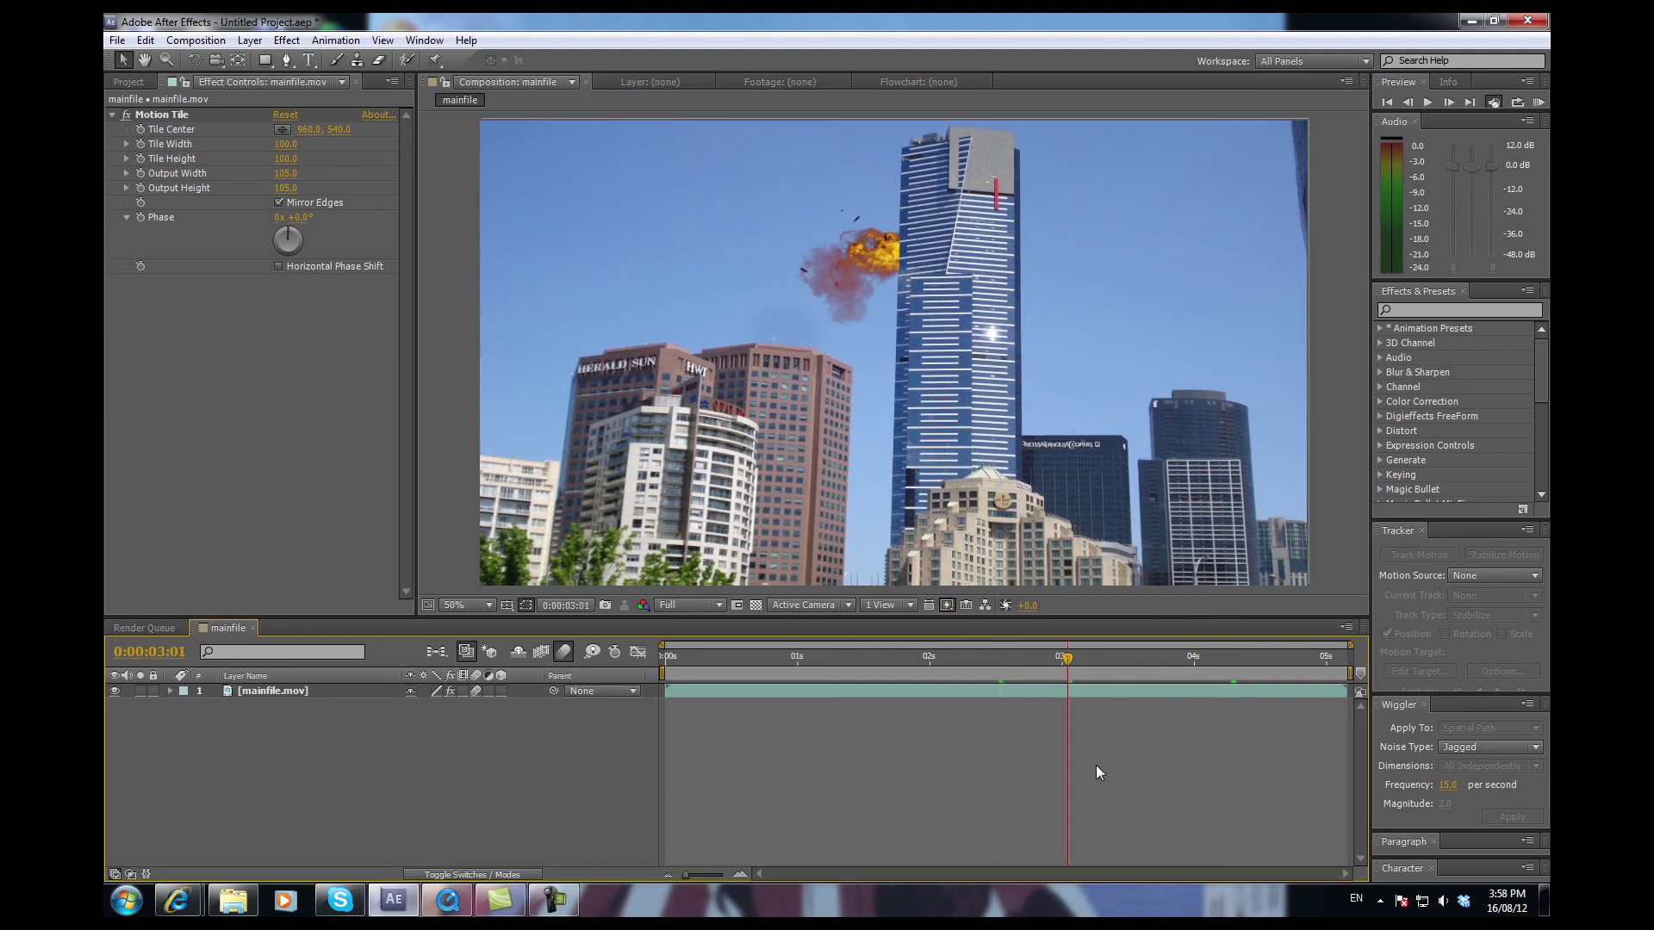